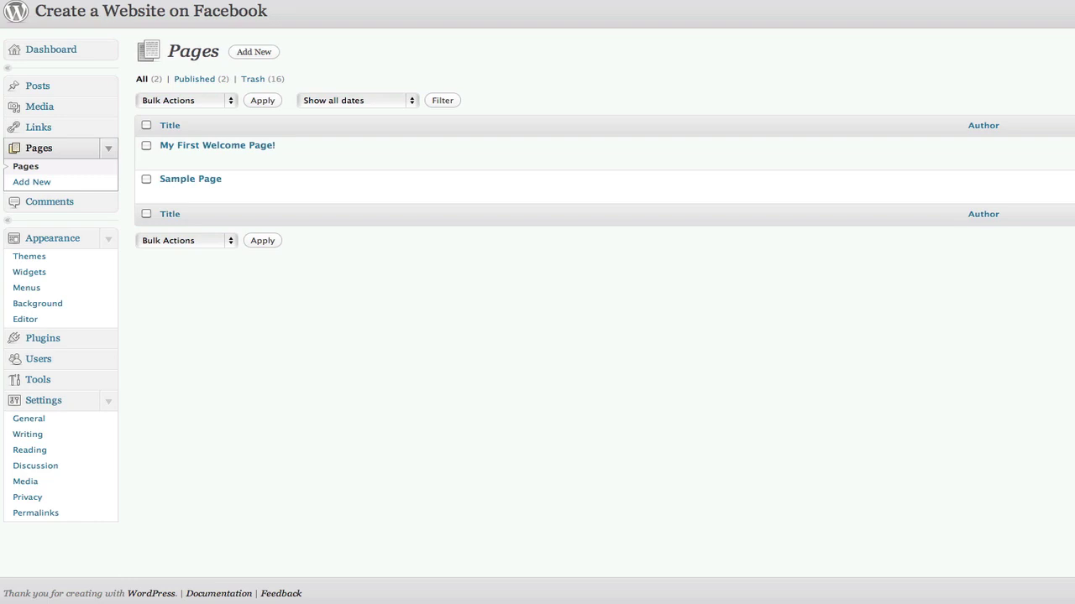
Look over the published welcome page, from its header banner through the content further down
mouse_move(201, 144)
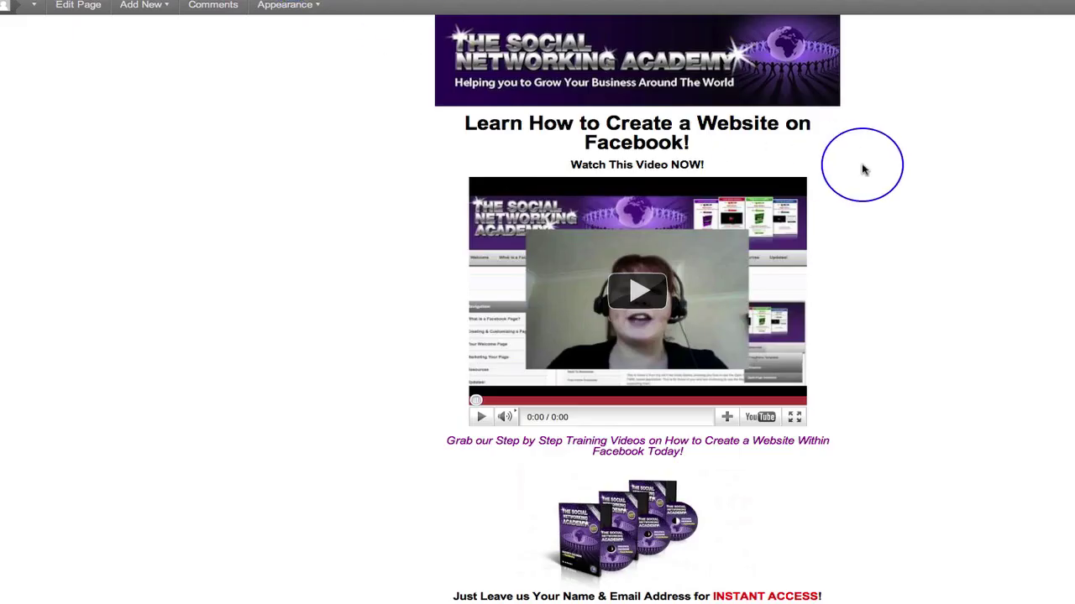
scroll(862, 170, down, 6)
scroll(862, 170, up, 6)
mouse_move(285, 5)
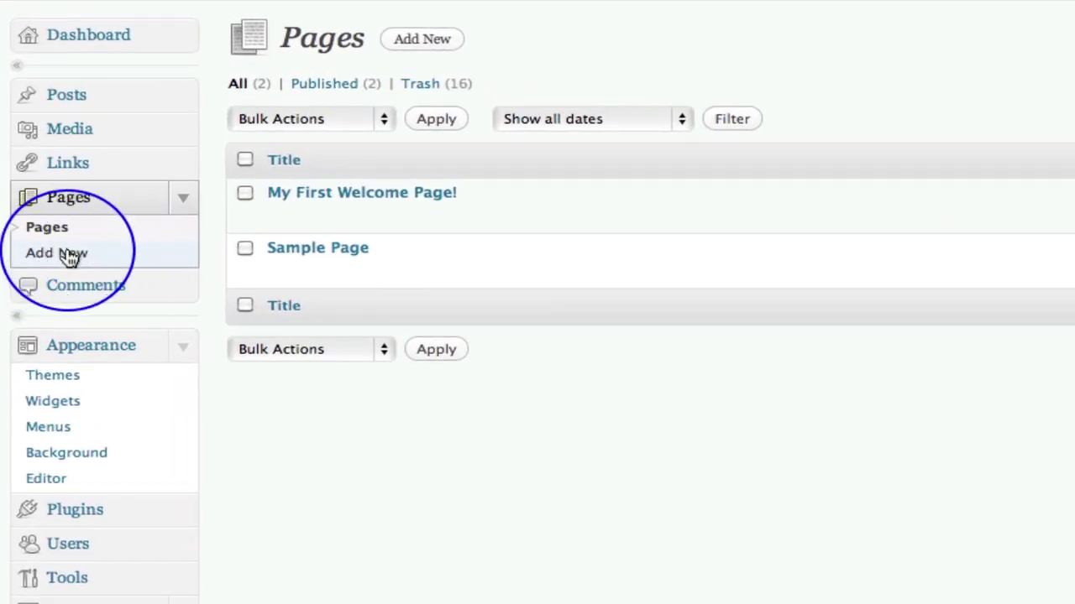
Create a new page titled "Page 2" and place the text cursor in its empty body
click(69, 254)
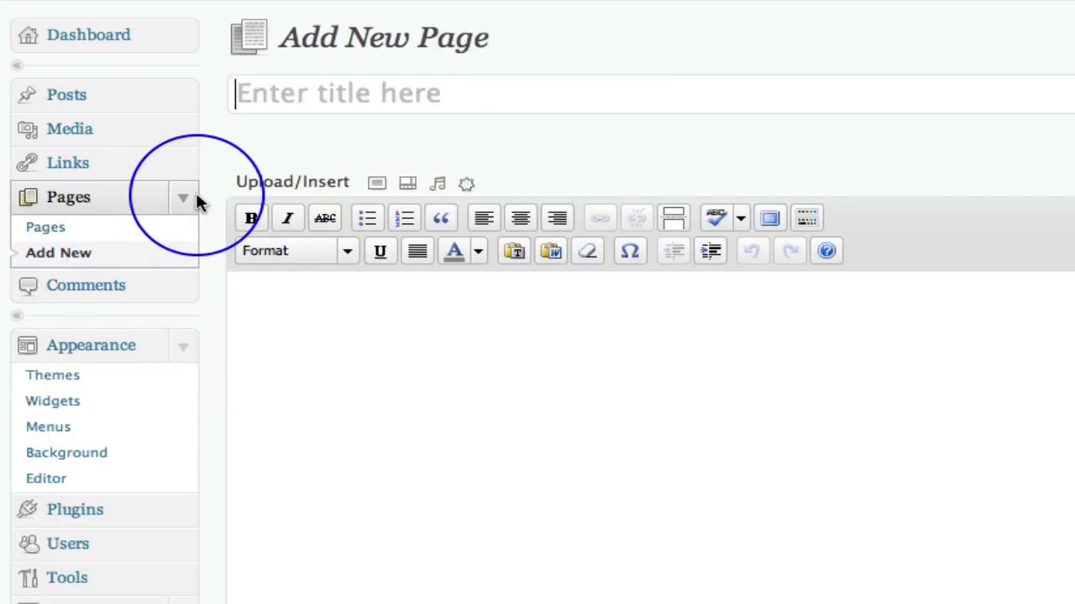
click(256, 115)
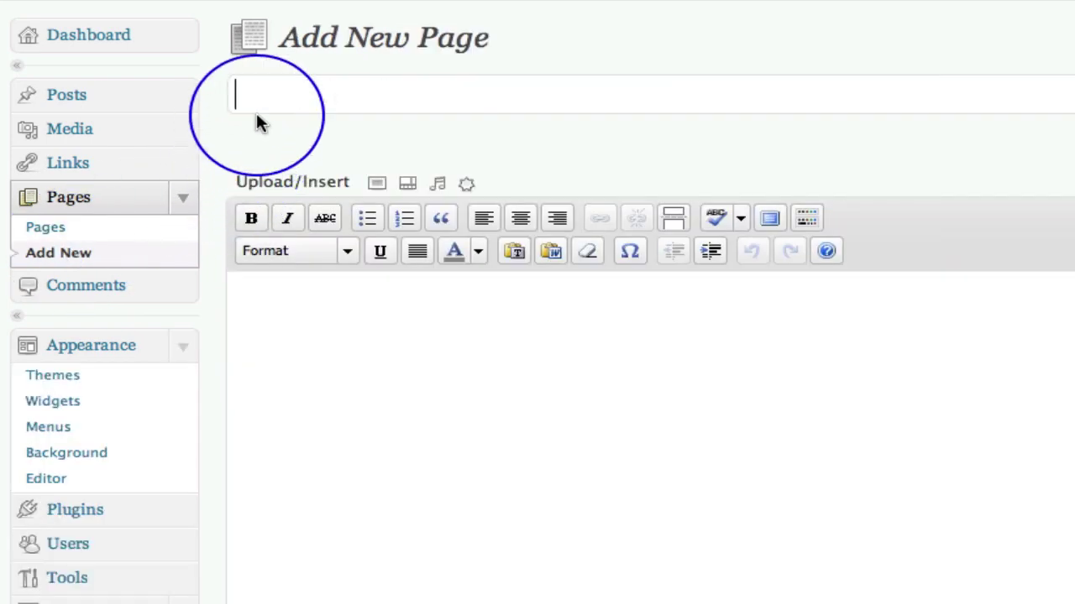
text(Page 2)
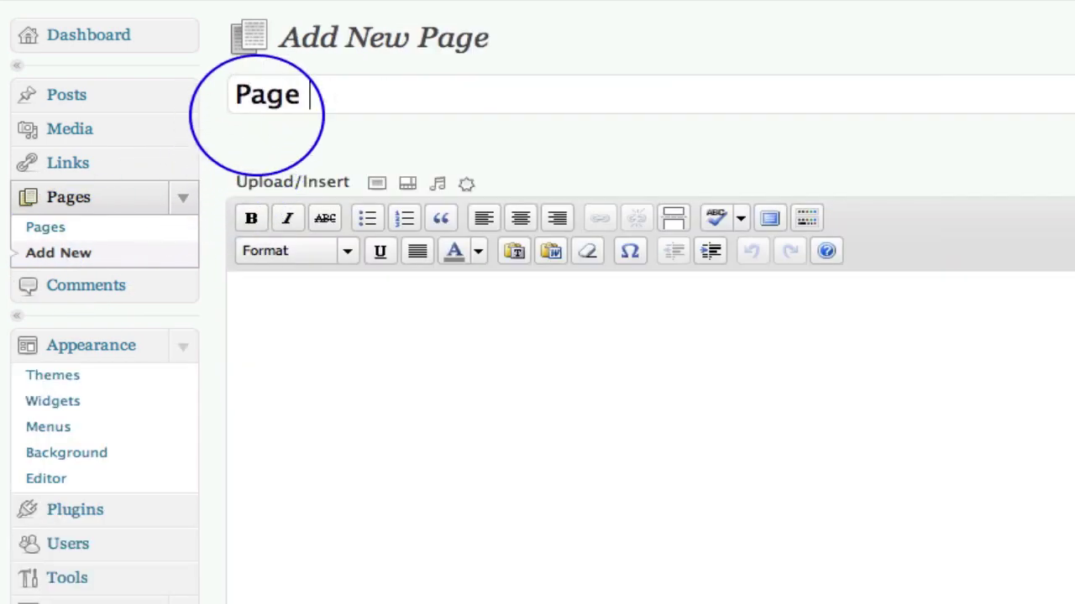
click(288, 302)
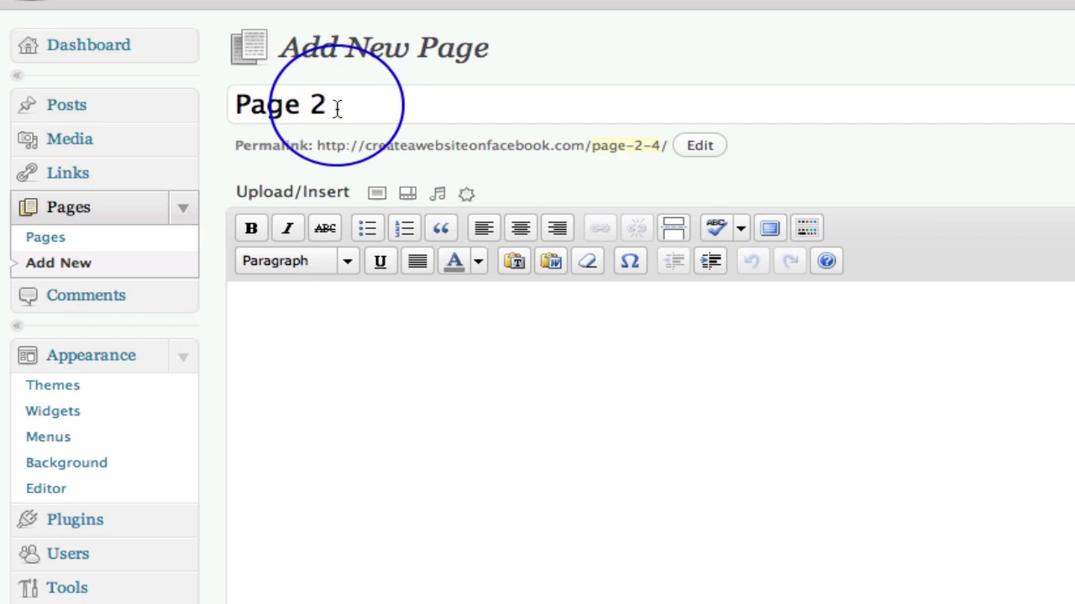
click(393, 345)
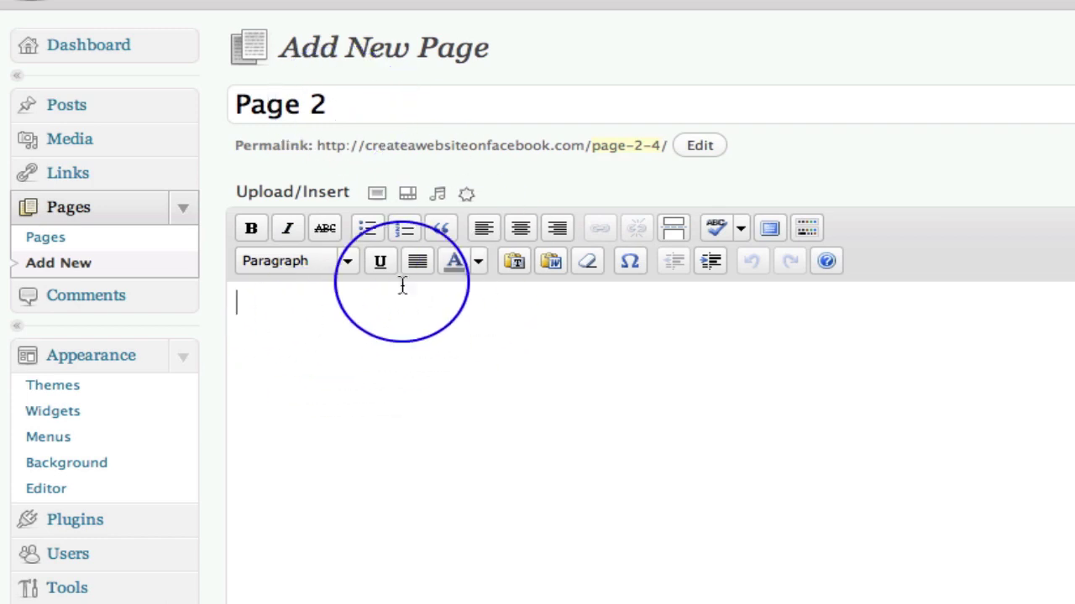
Insert the snaheaderfb banner from the media library into the page body, centred at full size with no link URL
click(377, 195)
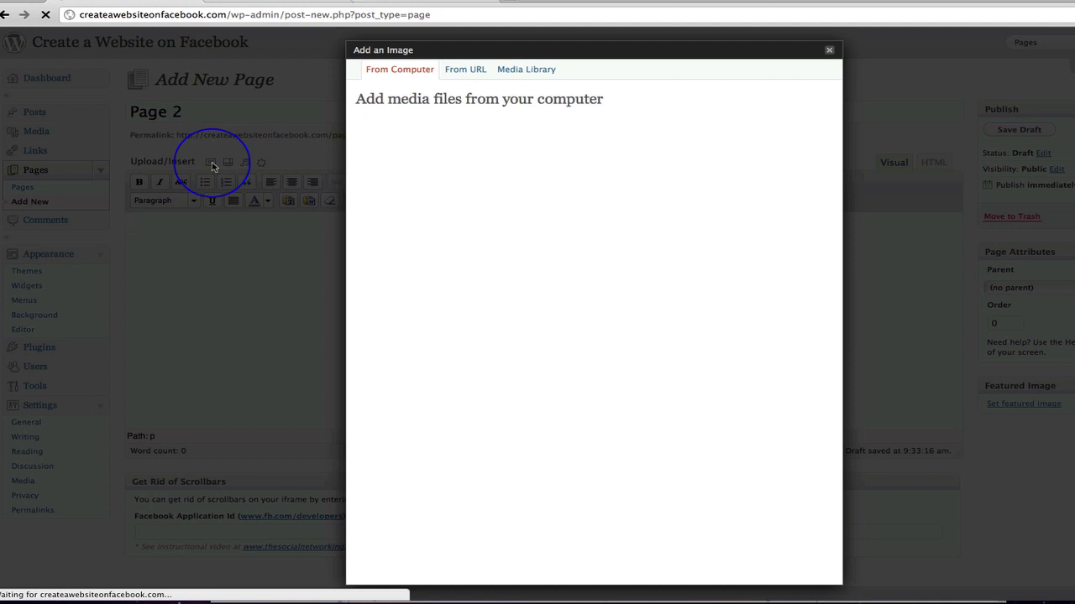
click(529, 74)
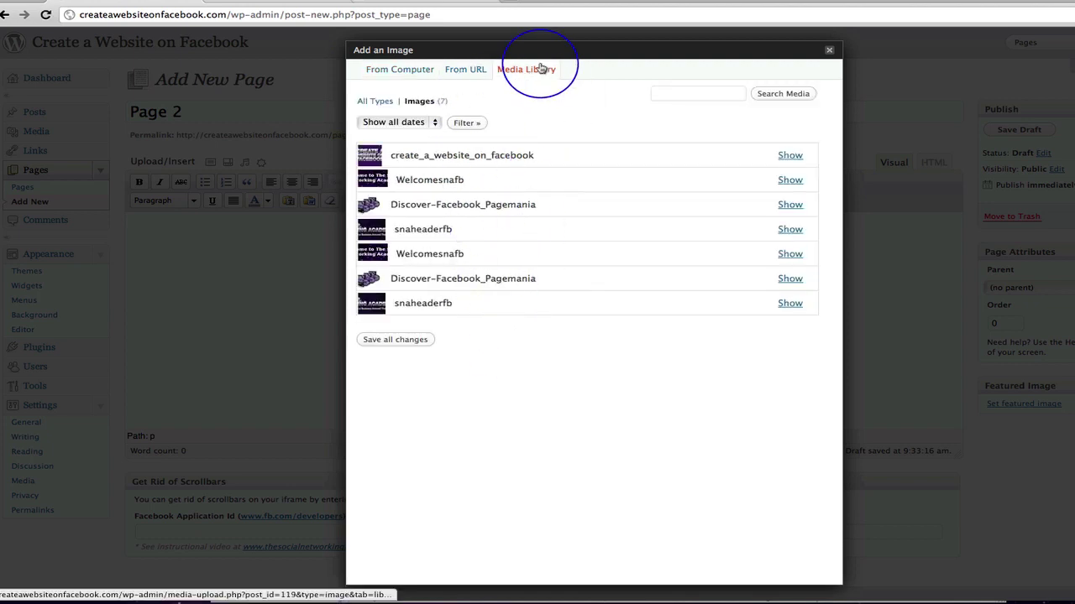
click(790, 232)
scroll(722, 210, down, 2)
scroll(716, 209, down, 3)
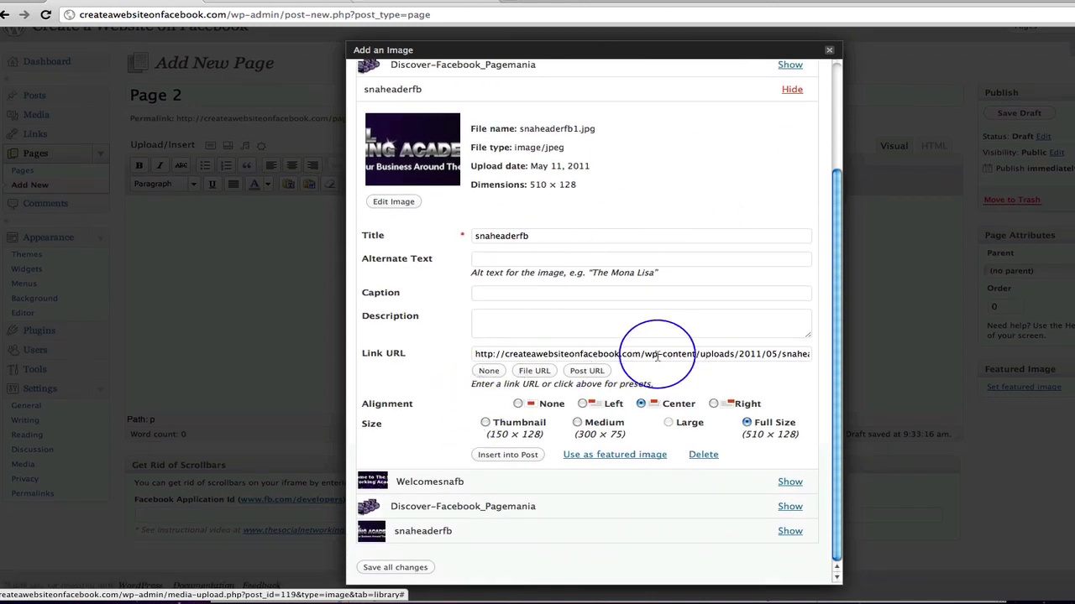
click(489, 371)
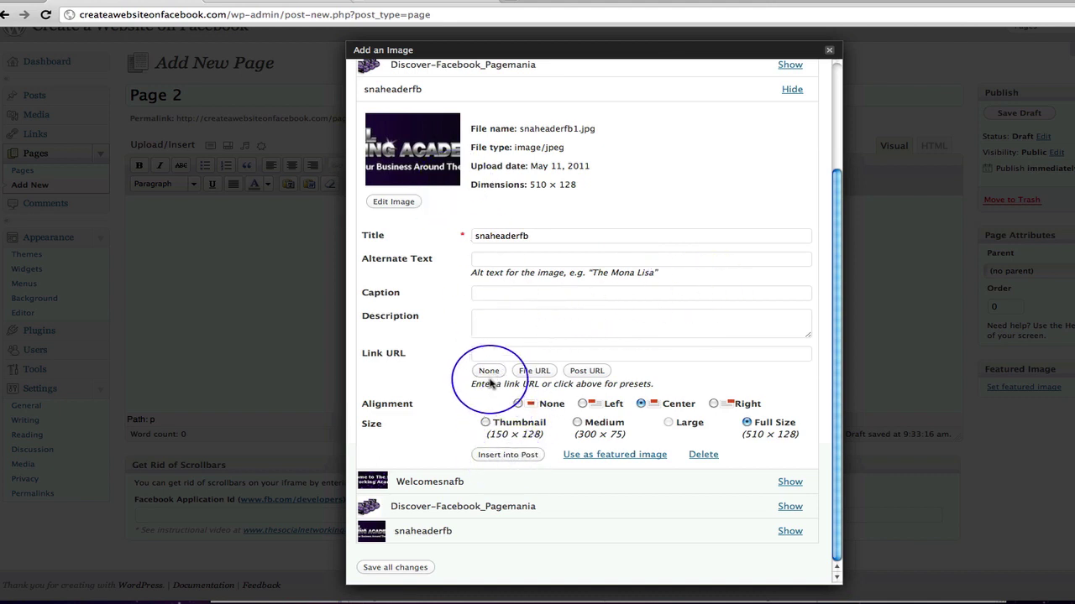
click(508, 455)
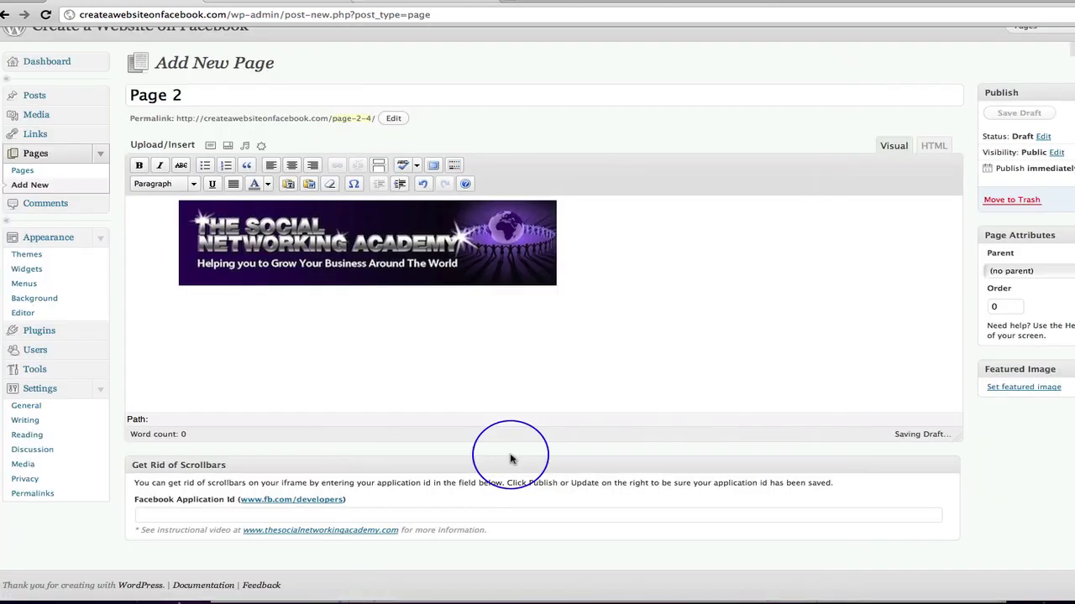
Add the text "Test Page 2" below the banner, leaving a blank line, and centre it
click(312, 311)
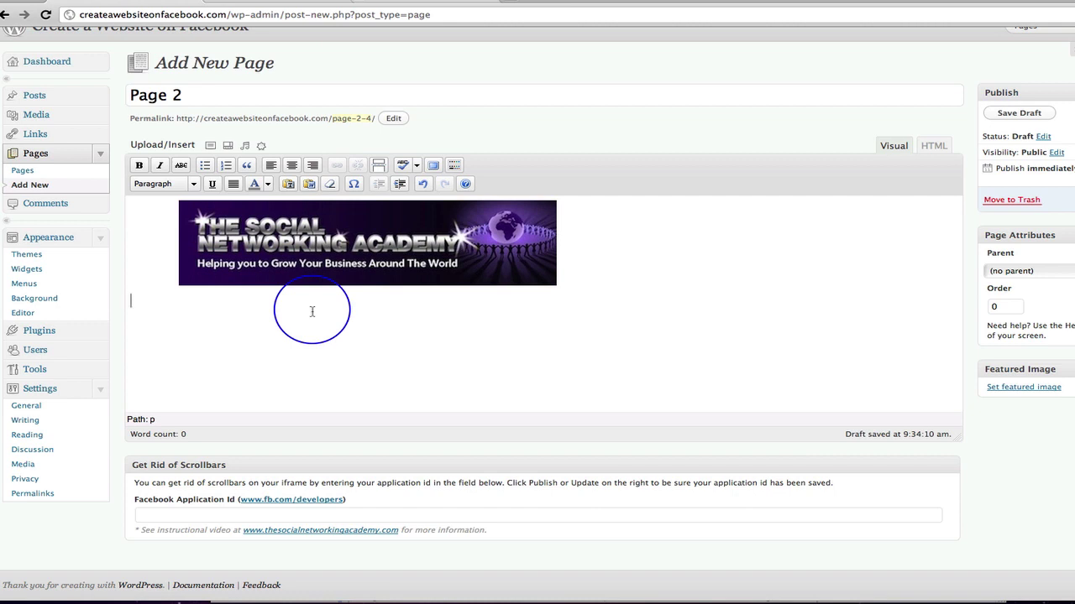
key(Return)
text(Test Page 2)
drag(132, 340, 201, 335)
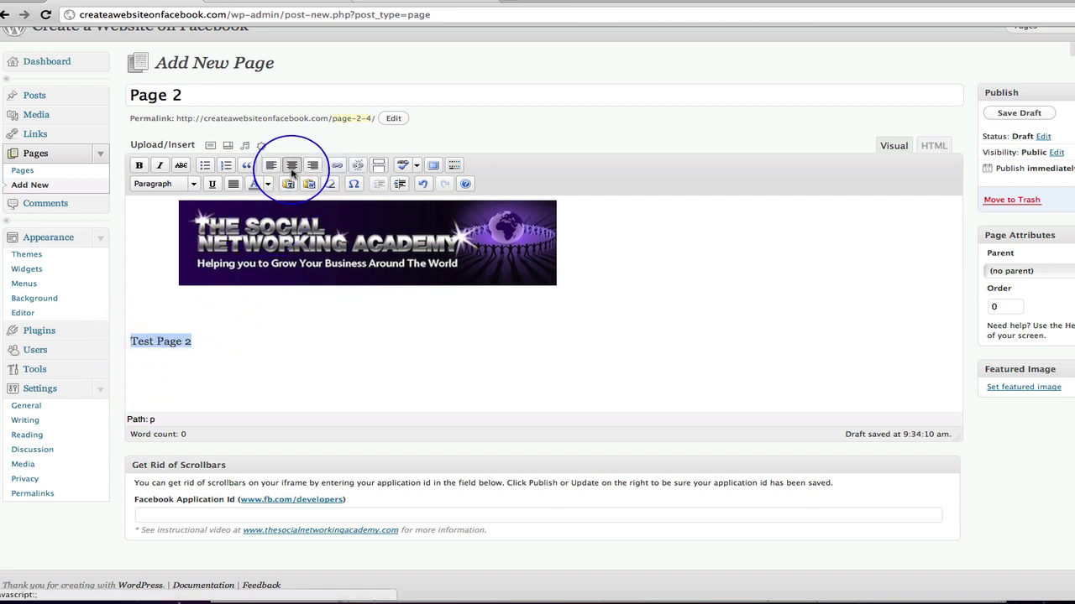
click(291, 167)
click(561, 368)
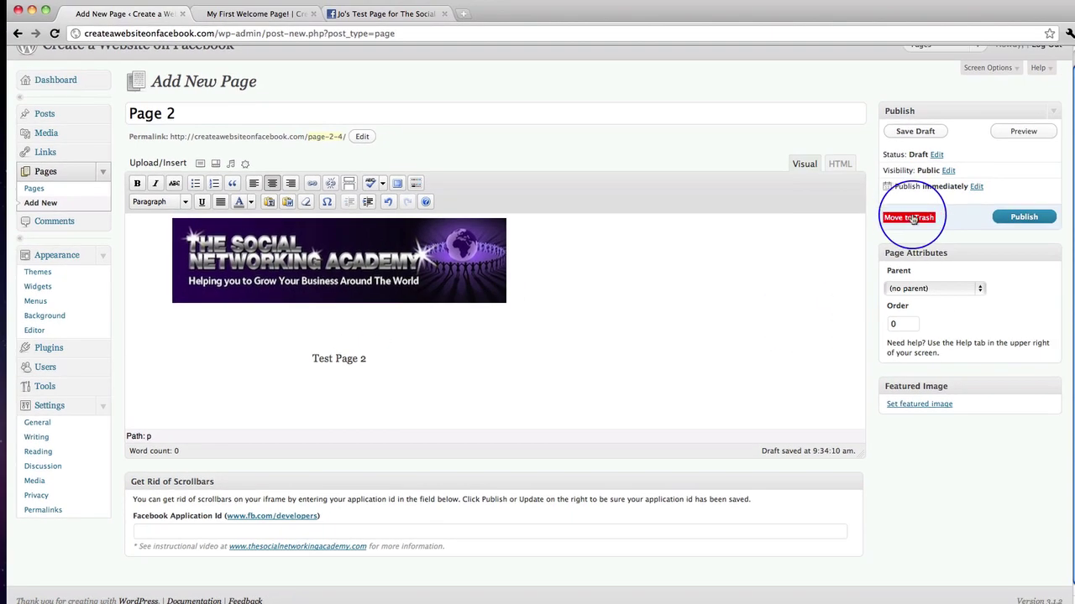
Publish Page 2 and copy its full permalink
click(1024, 219)
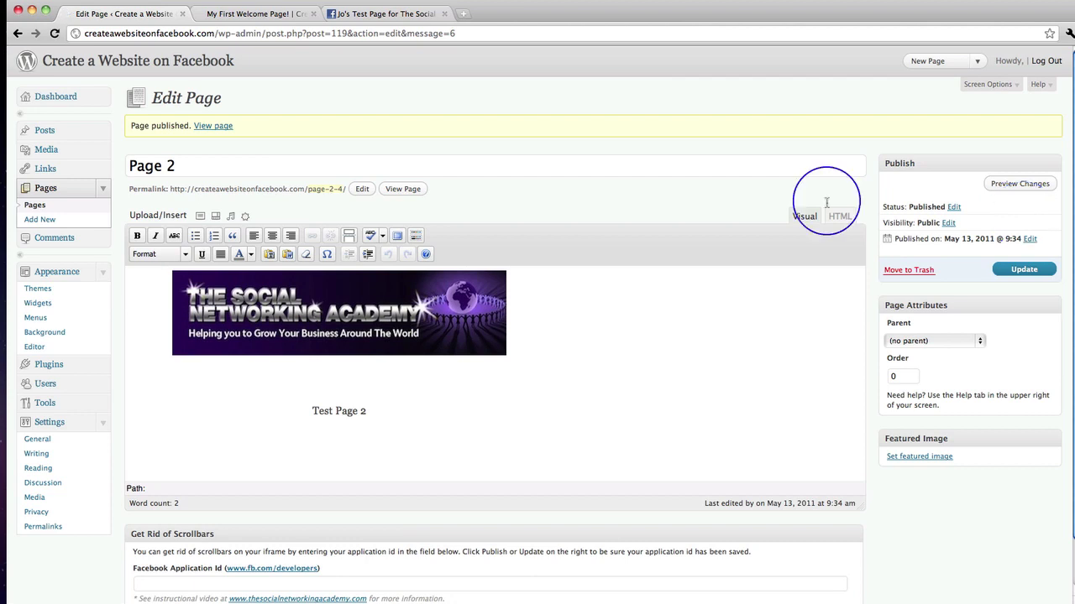
drag(171, 189, 346, 189)
key(super+c)
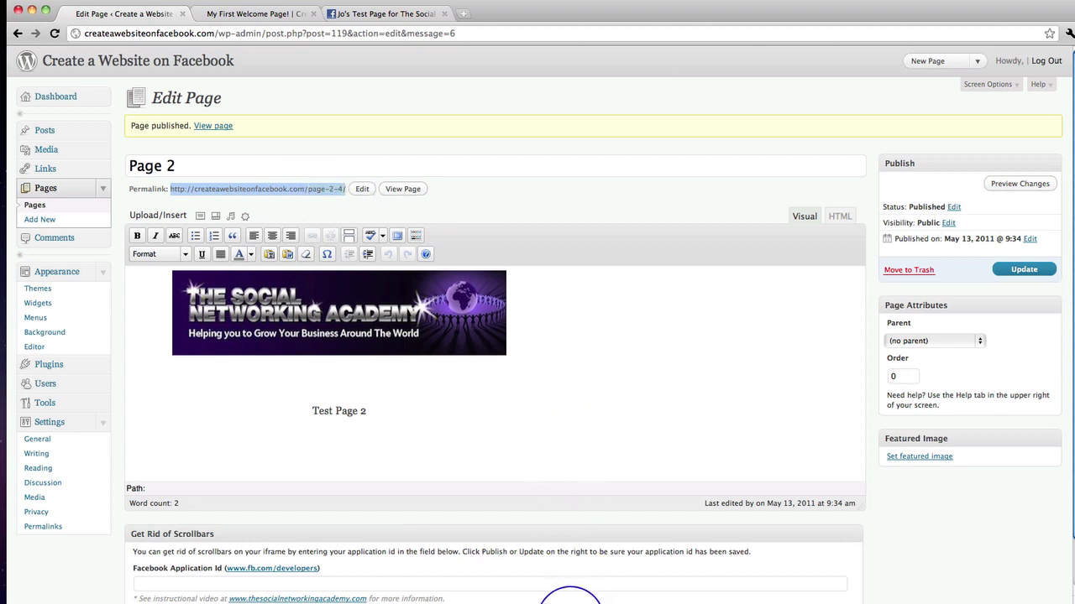
Switch to the text editor, paste the Page 2 permalink into a new blank document, and minimize the document
click(562, 601)
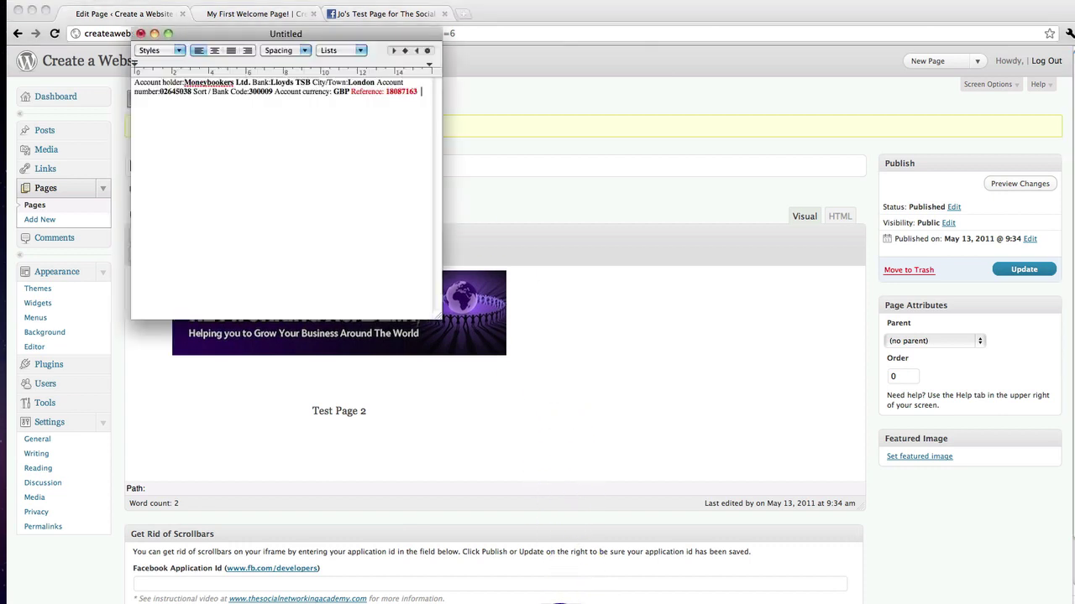
click(154, 34)
click(85, 1)
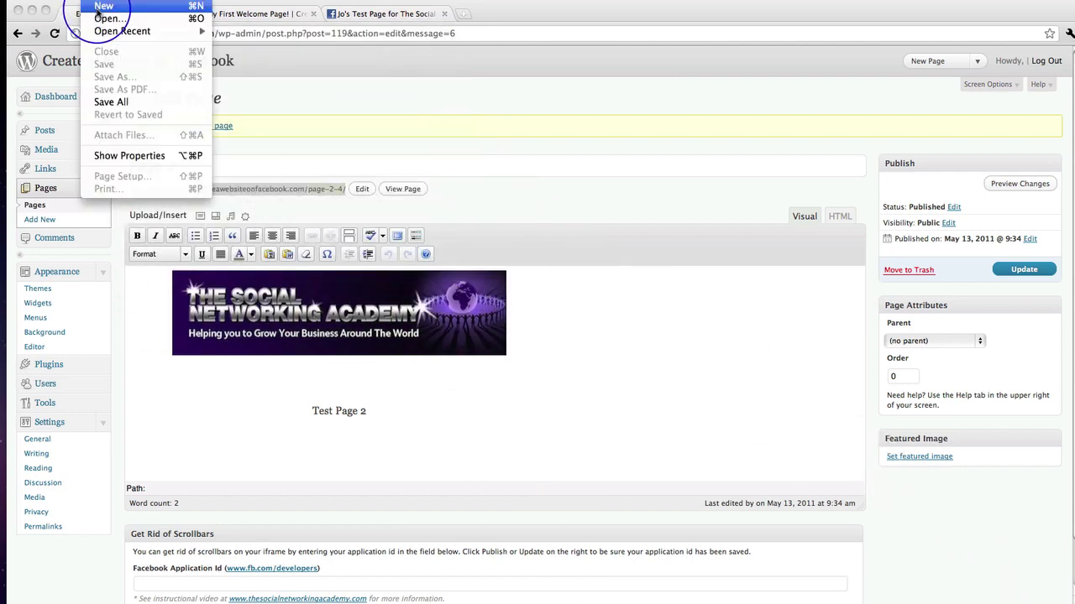
click(96, 12)
drag(255, 49, 616, 12)
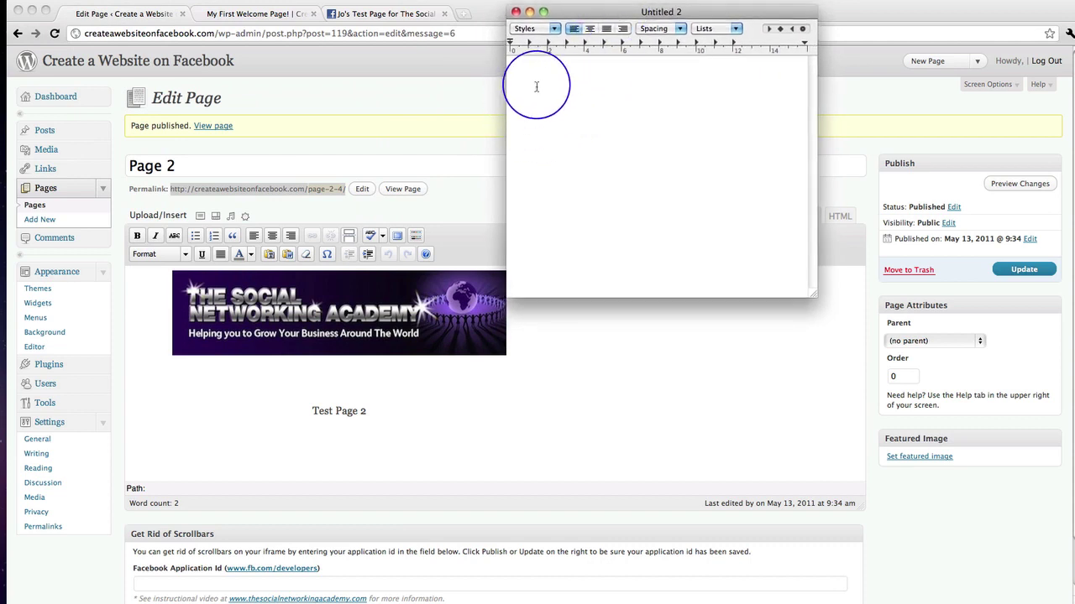
key(super+v)
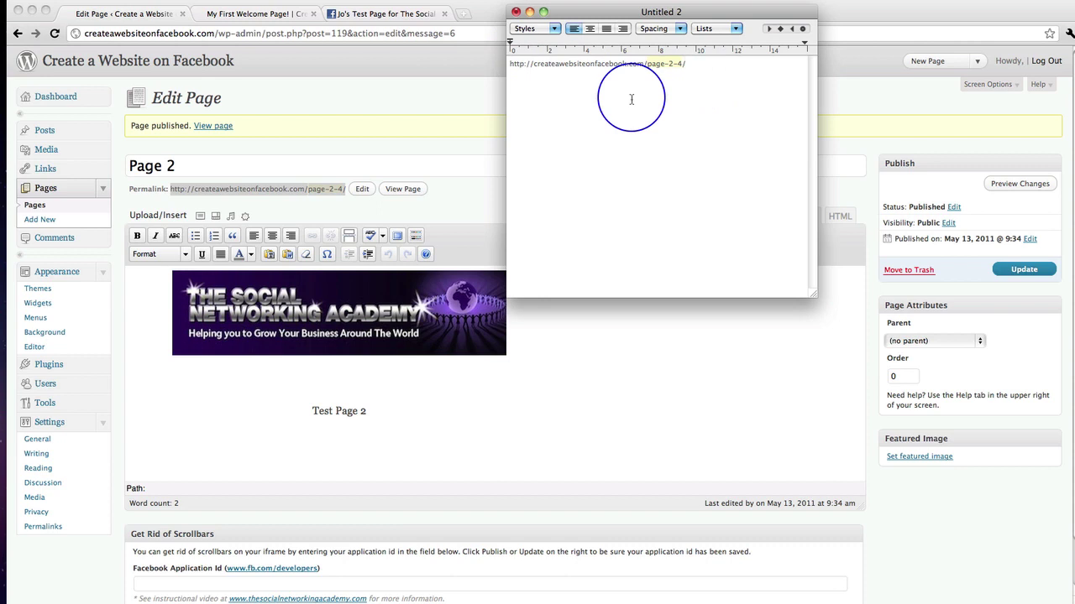
click(530, 12)
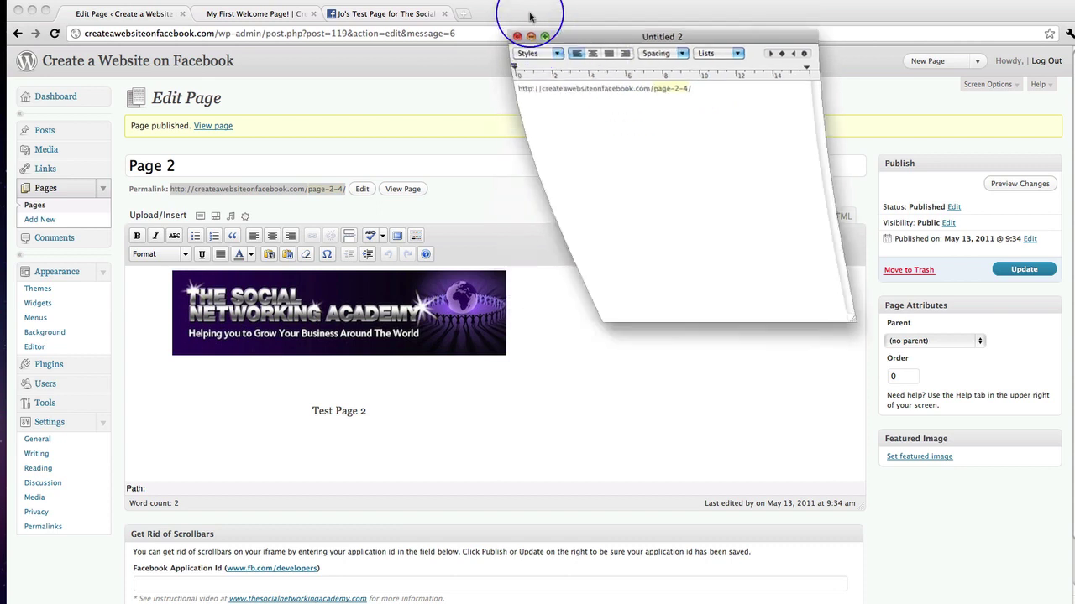
Create another new page titled "Page 3" and place the text cursor in its body
click(43, 221)
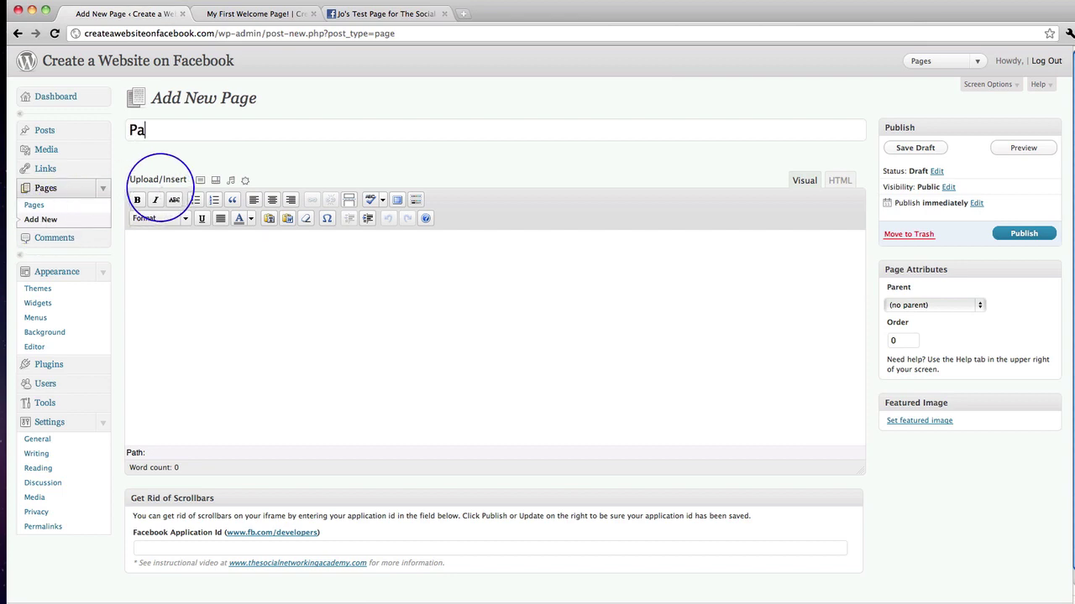
click(170, 254)
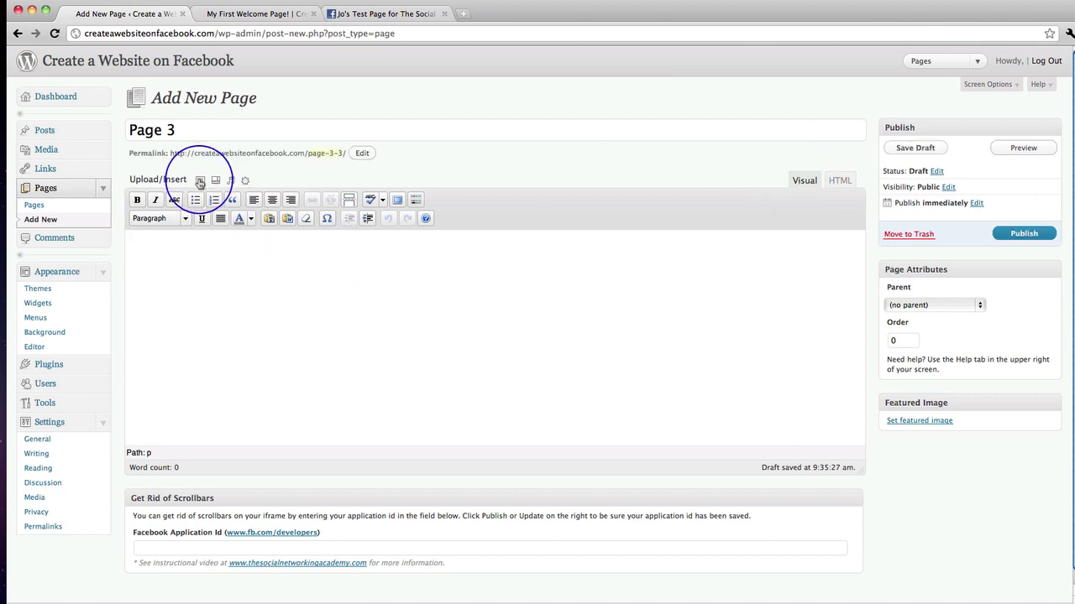
Insert the snaheaderfb banner from the media library into Page 3, centred at full size with the link URL cleared
click(200, 182)
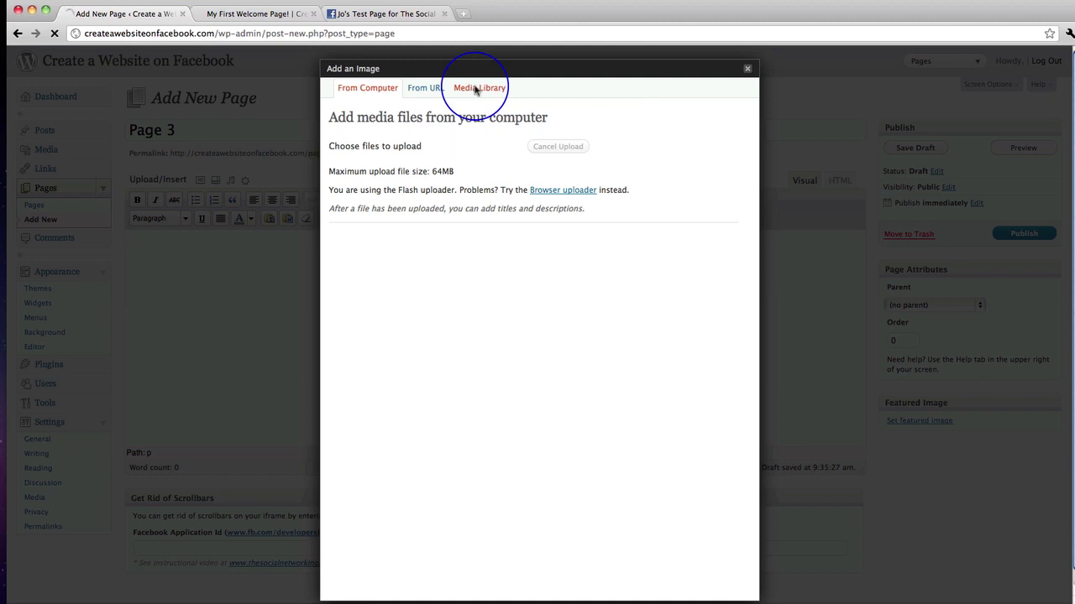
click(475, 88)
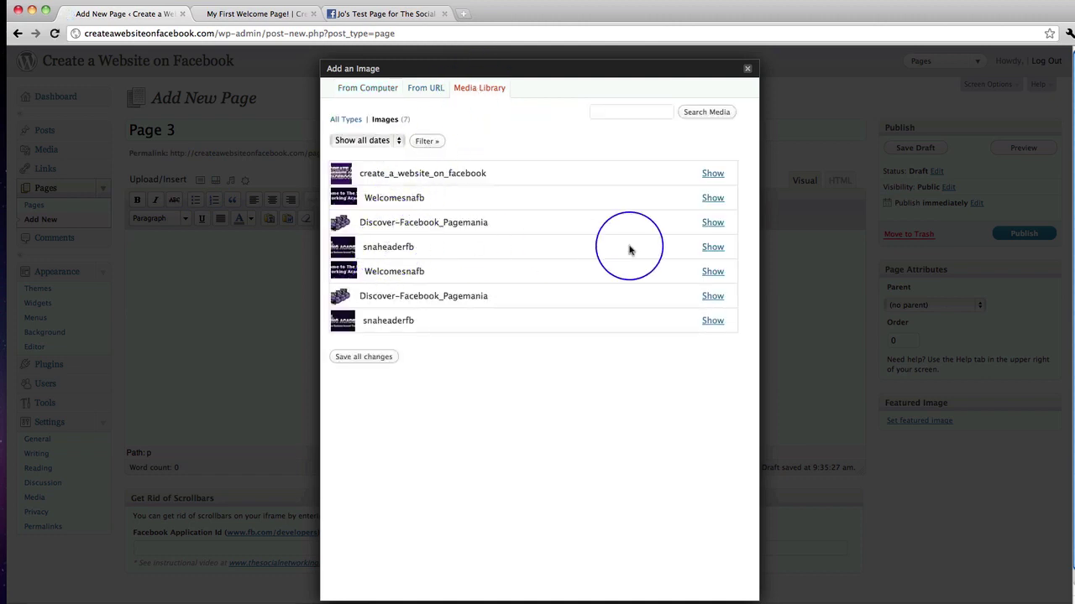
click(712, 247)
scroll(710, 216, down, 1)
scroll(617, 276, down, 3)
click(445, 389)
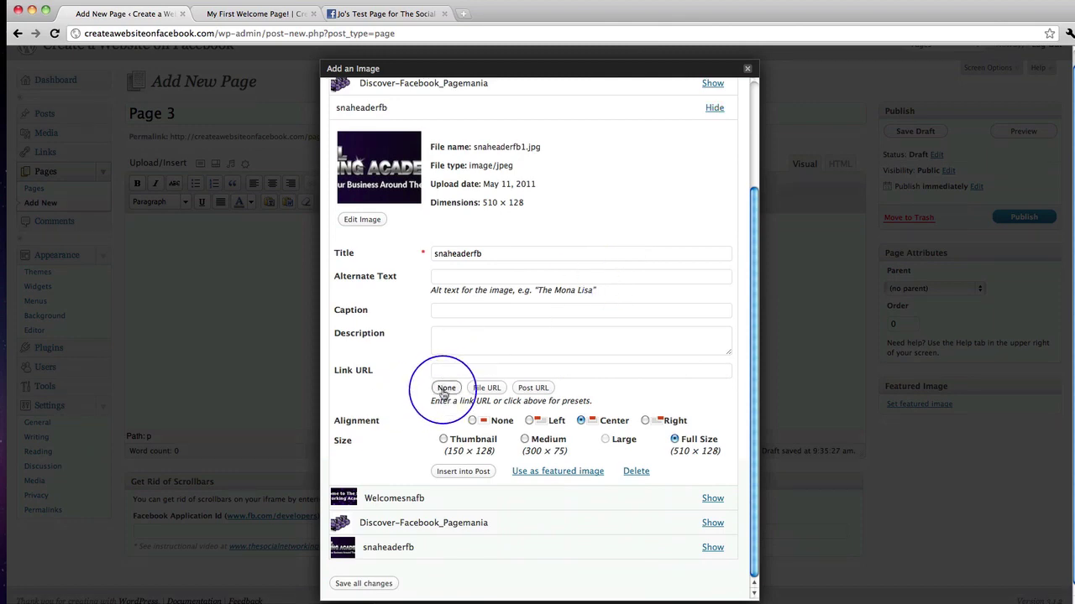
click(464, 472)
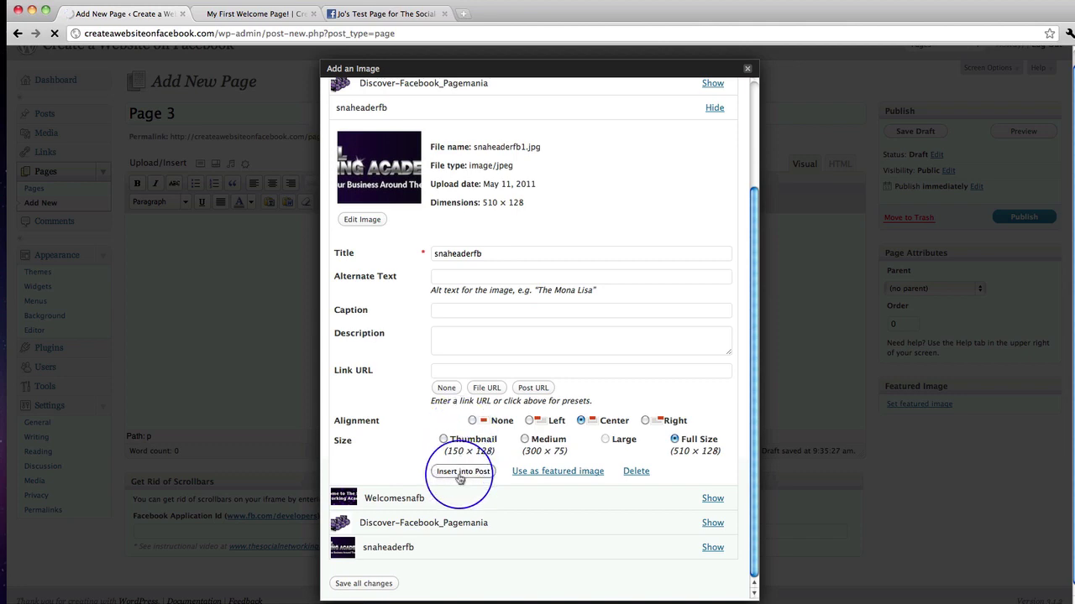
click(462, 471)
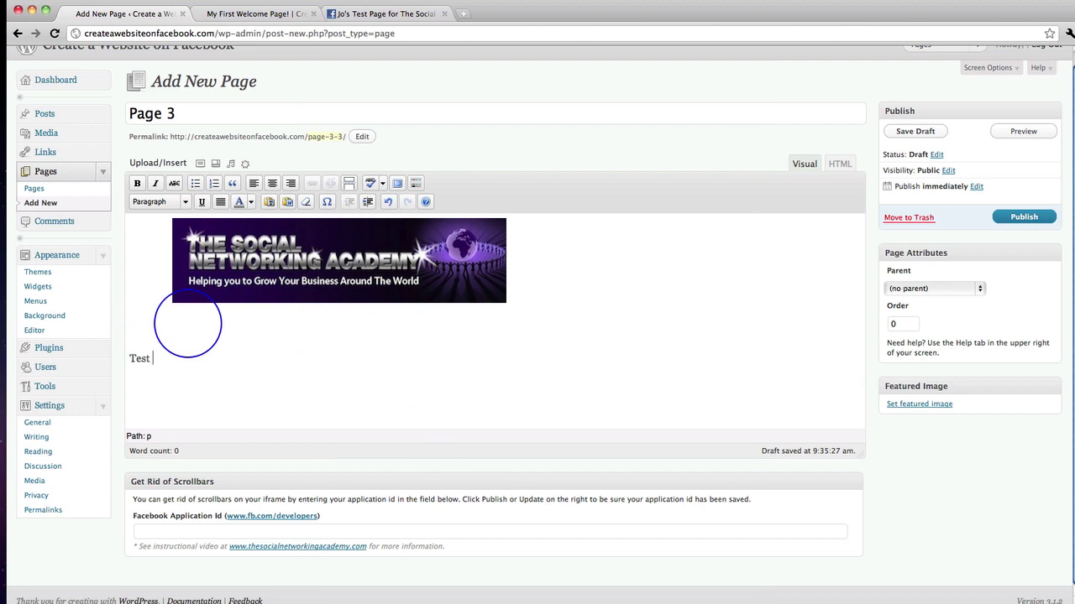
Add the text "Test Page 3" below the banner and centre it
drag(115, 360, 195, 363)
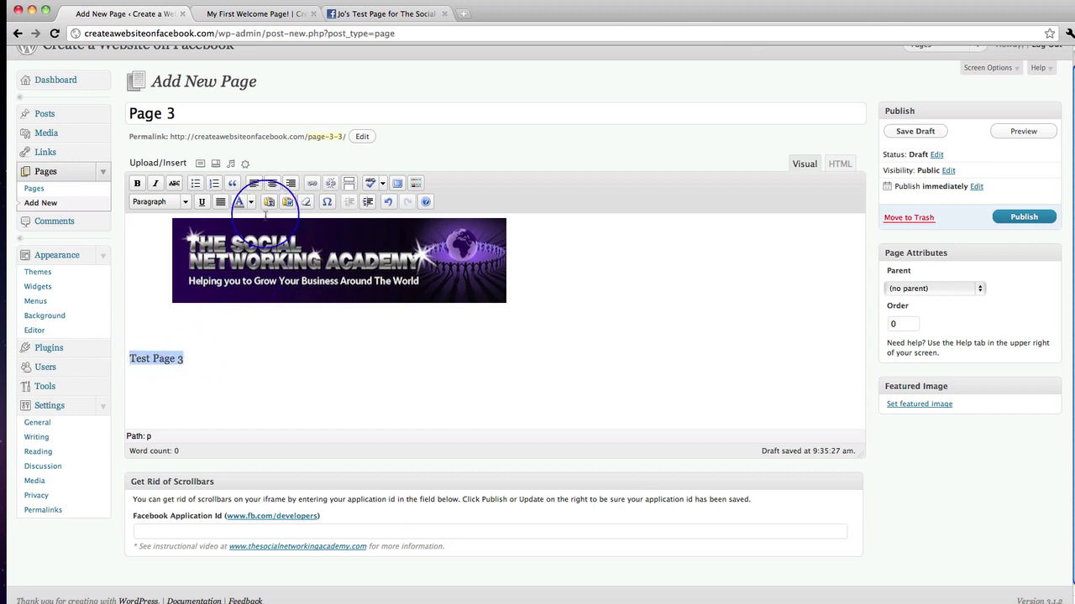
click(273, 183)
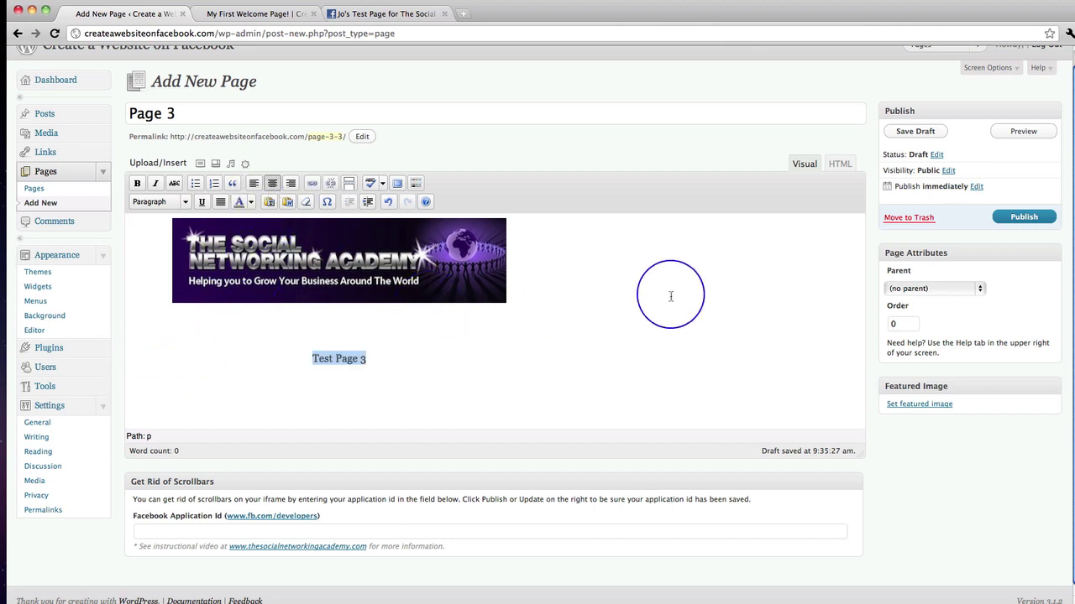
Publish Page 3 and paste its permalink beneath the Page 2 link in the text editor document
click(1018, 220)
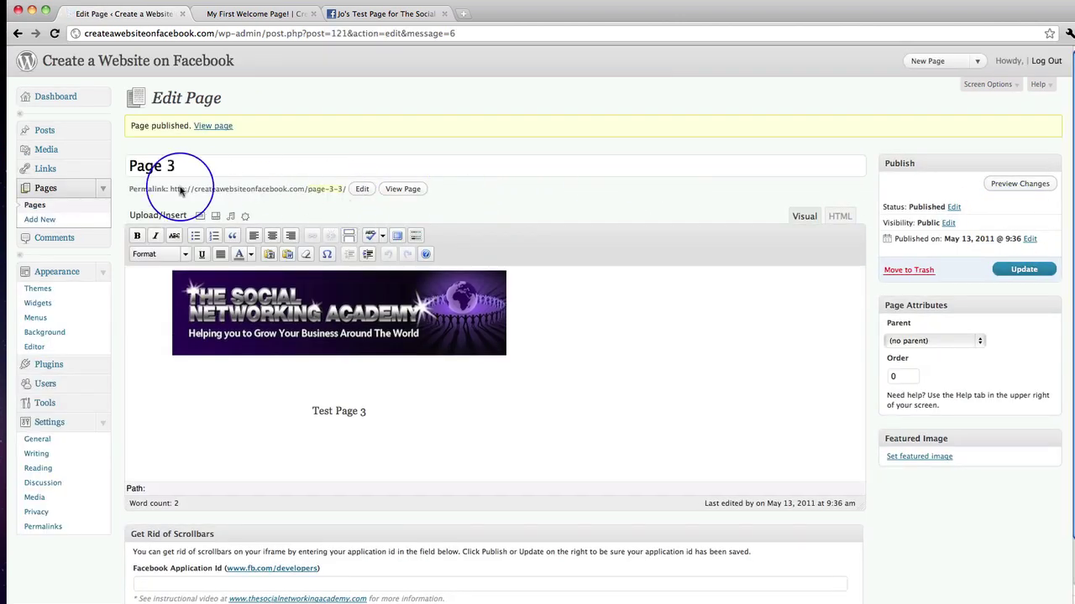
drag(172, 190, 347, 188)
key(super+c)
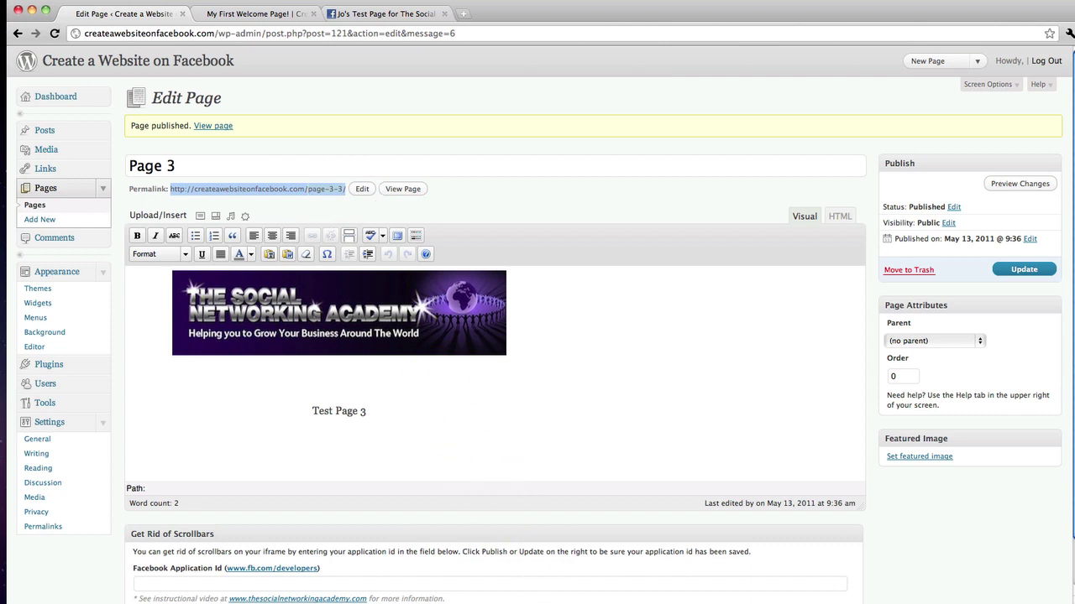
click(976, 592)
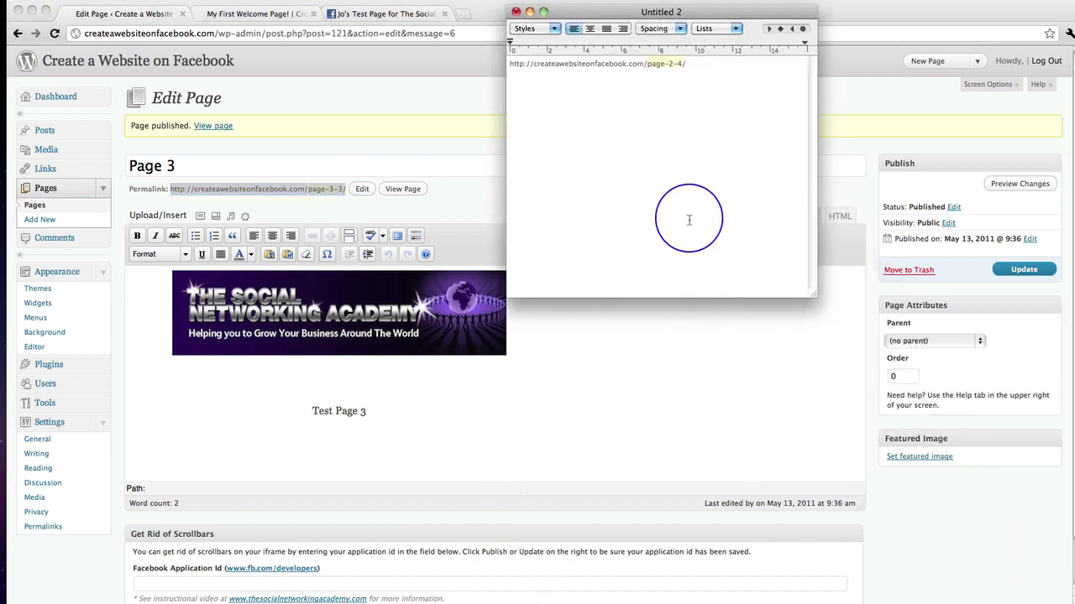
key(super+v)
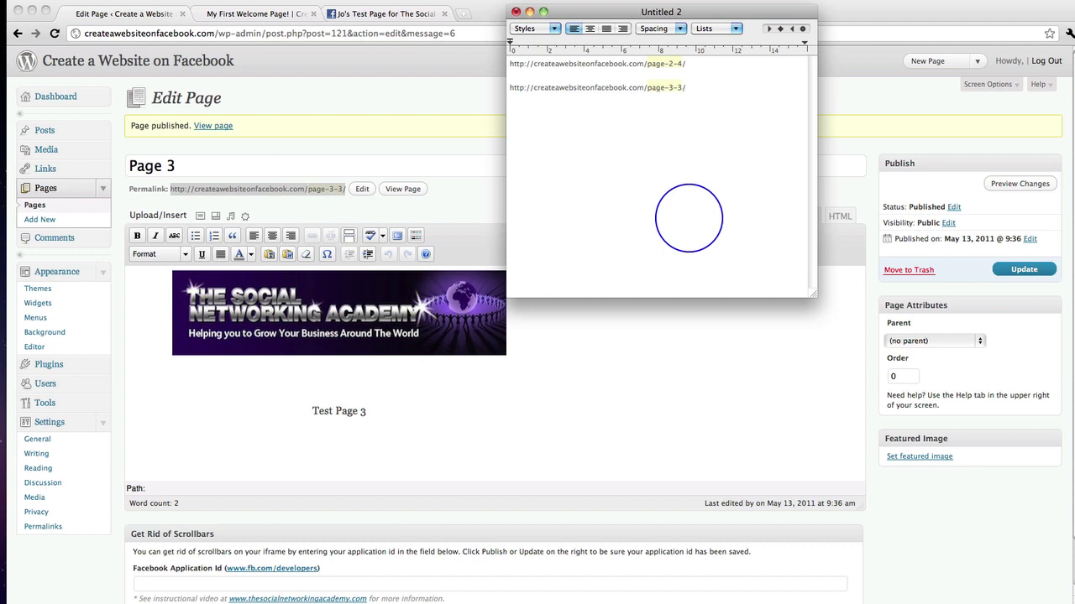
Open the page My First Welcome Page! for editing and look through its content in the visual editor
click(762, 379)
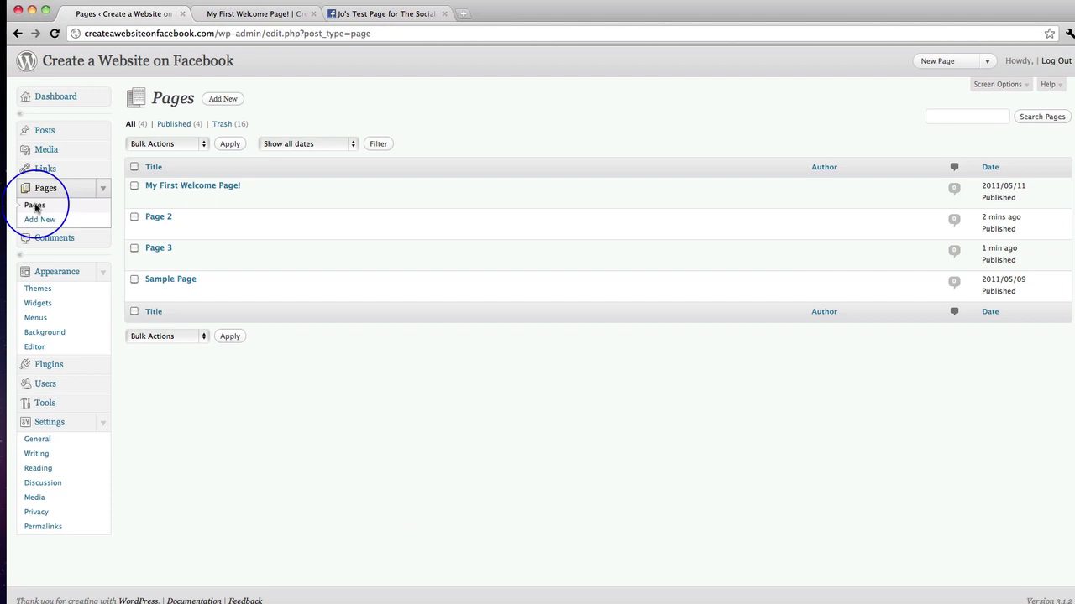
mouse_move(143, 187)
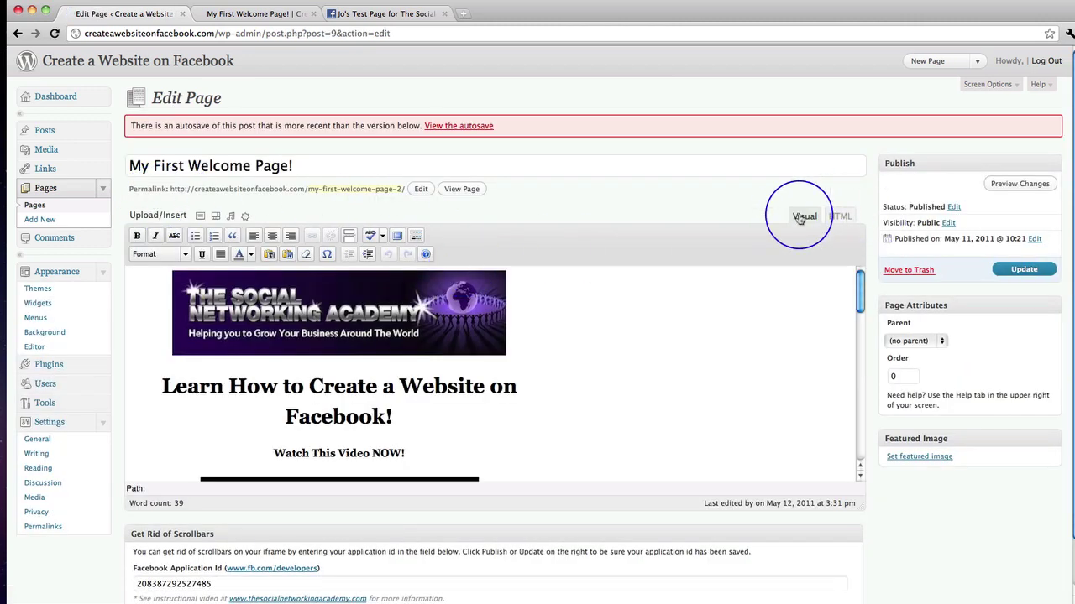
scroll(518, 367, down, 4)
scroll(516, 361, down, 3)
scroll(521, 336, up, 8)
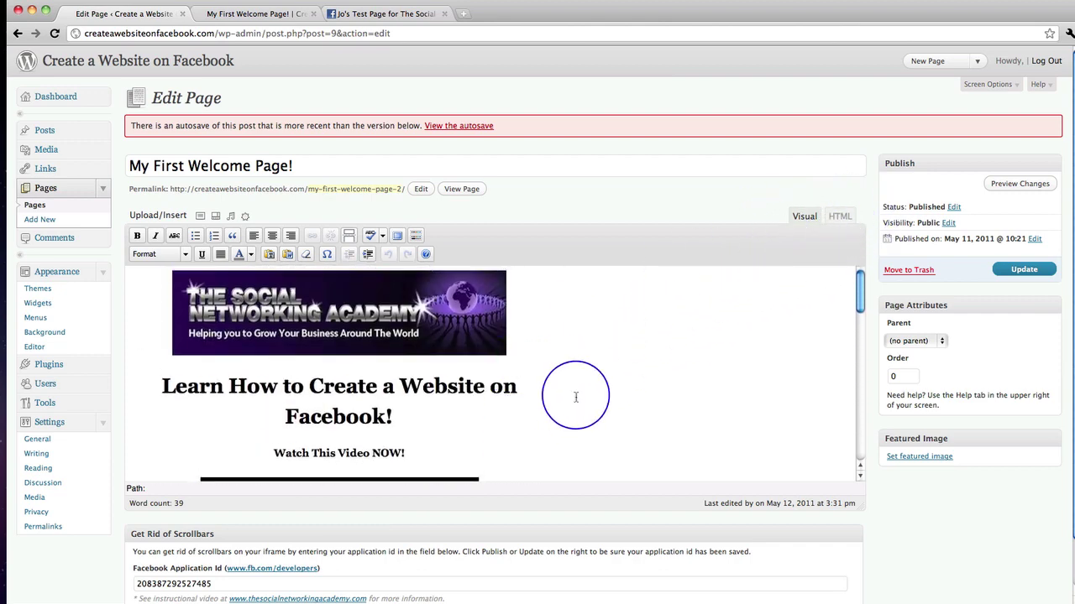
scroll(577, 378, down, 10)
scroll(575, 399, down, 5)
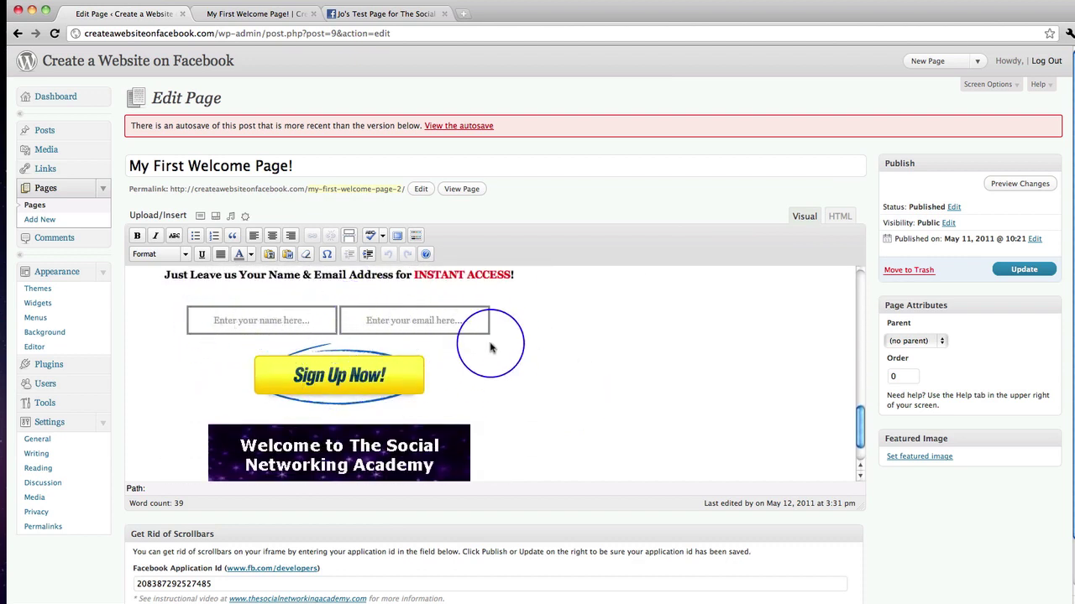
scroll(492, 319, down, 2)
scroll(491, 345, up, 8)
scroll(491, 346, up, 5)
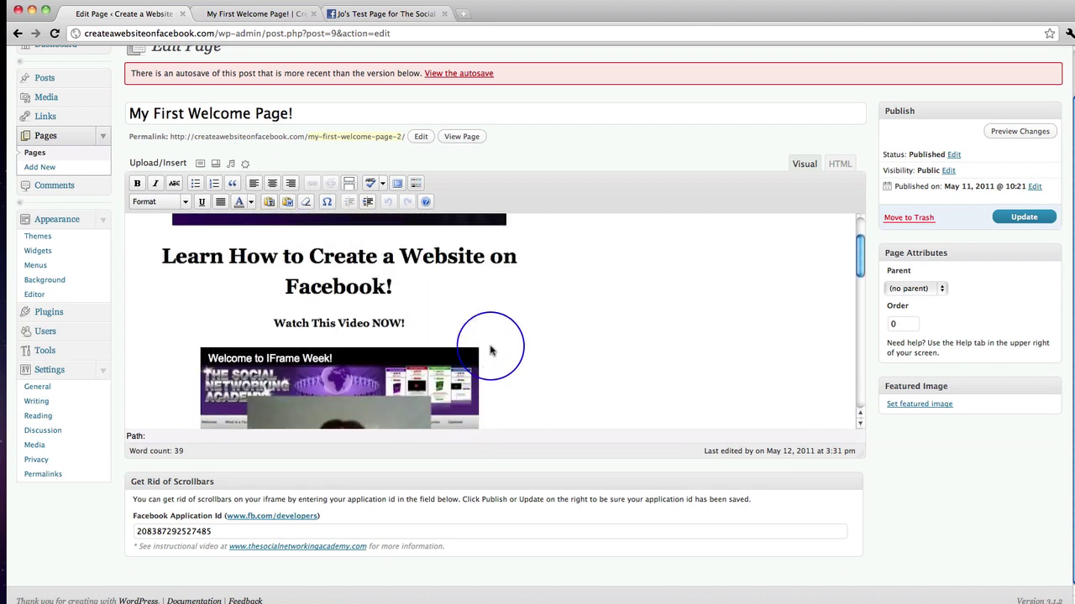
scroll(528, 328, down, 3)
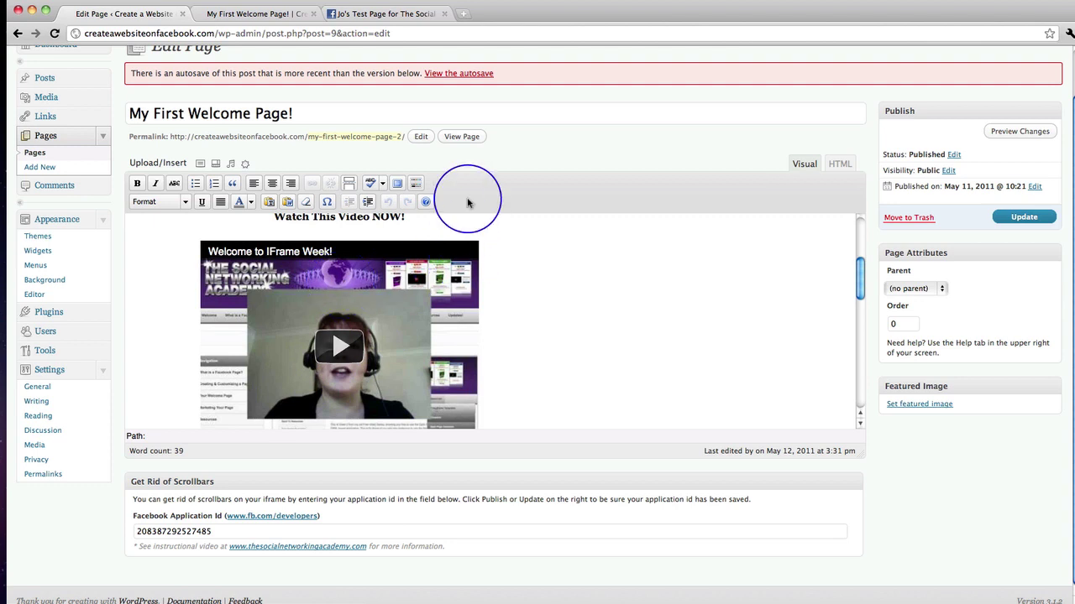
Show the welcome page's HTML source and reload the edit page, discarding the unsaved changes
click(840, 166)
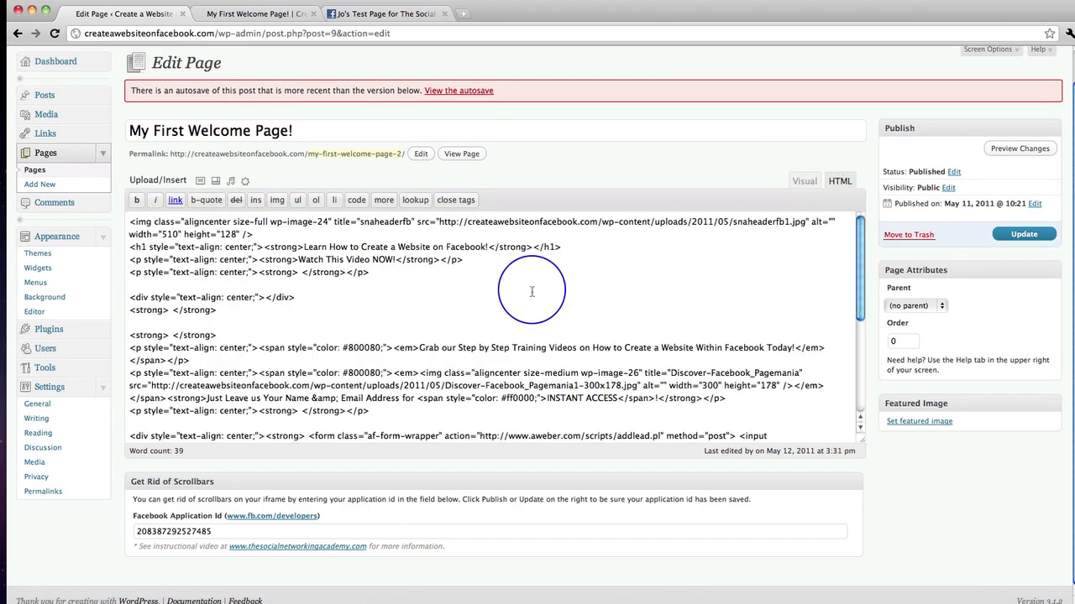
scroll(533, 288, down, 5)
scroll(532, 288, up, 8)
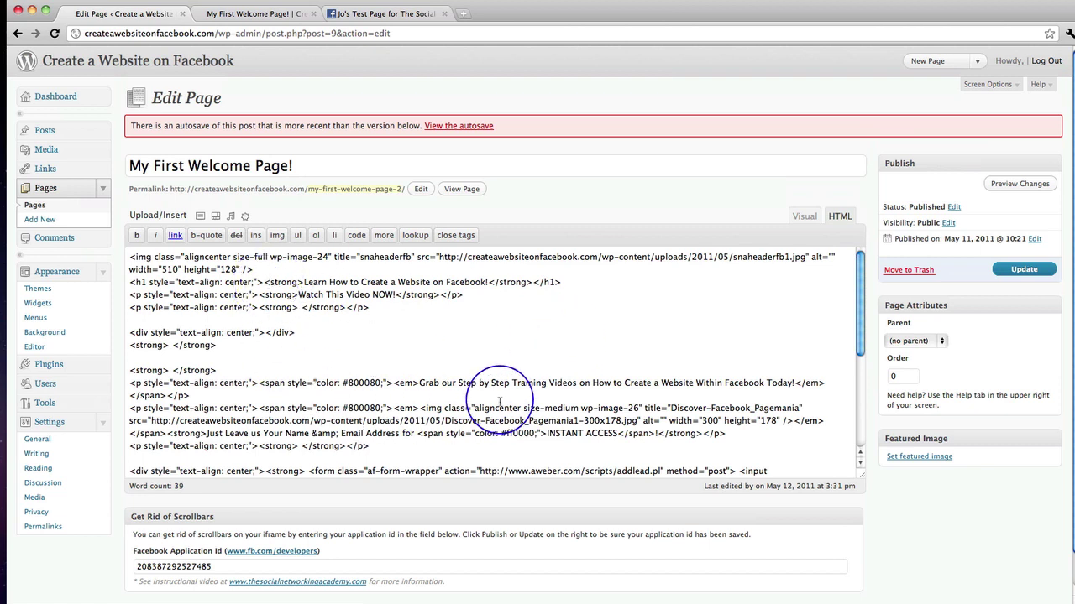
click(54, 34)
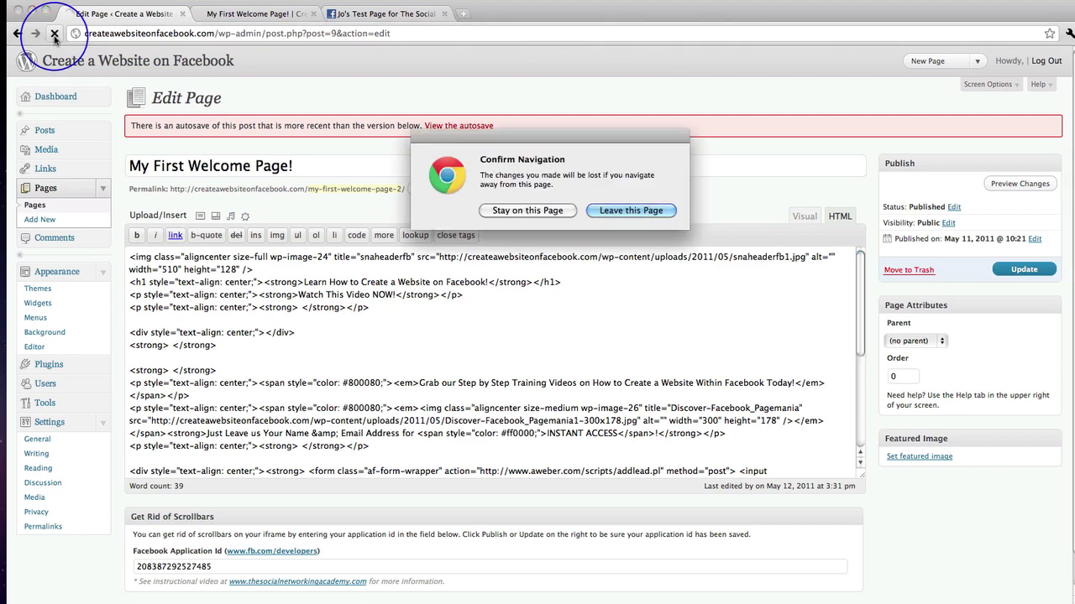
click(613, 214)
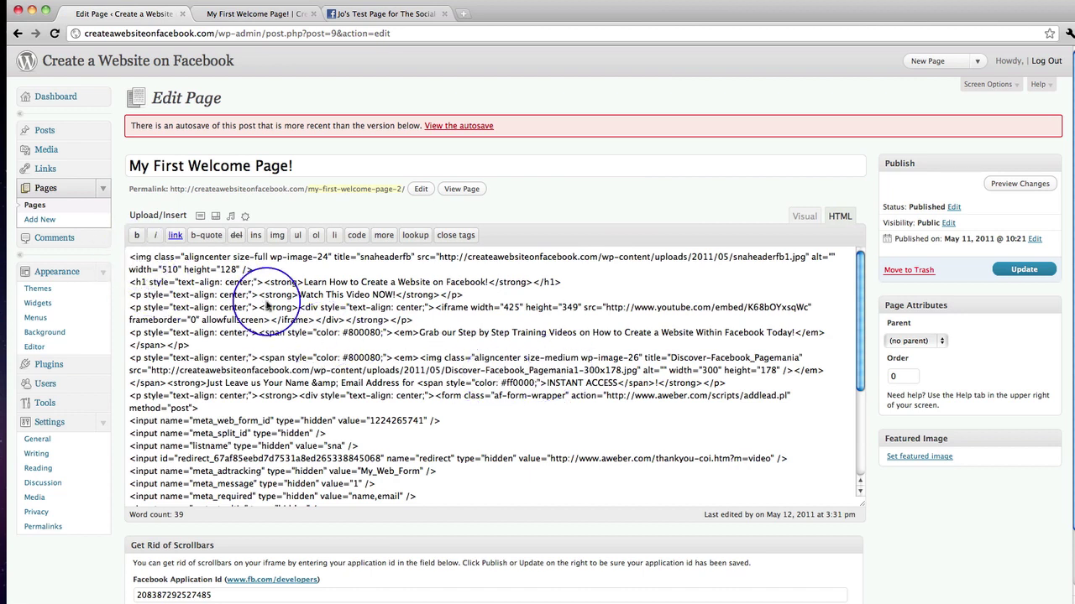
Reload the live My First Welcome Page! and check its banner, video and sign-up content
click(259, 12)
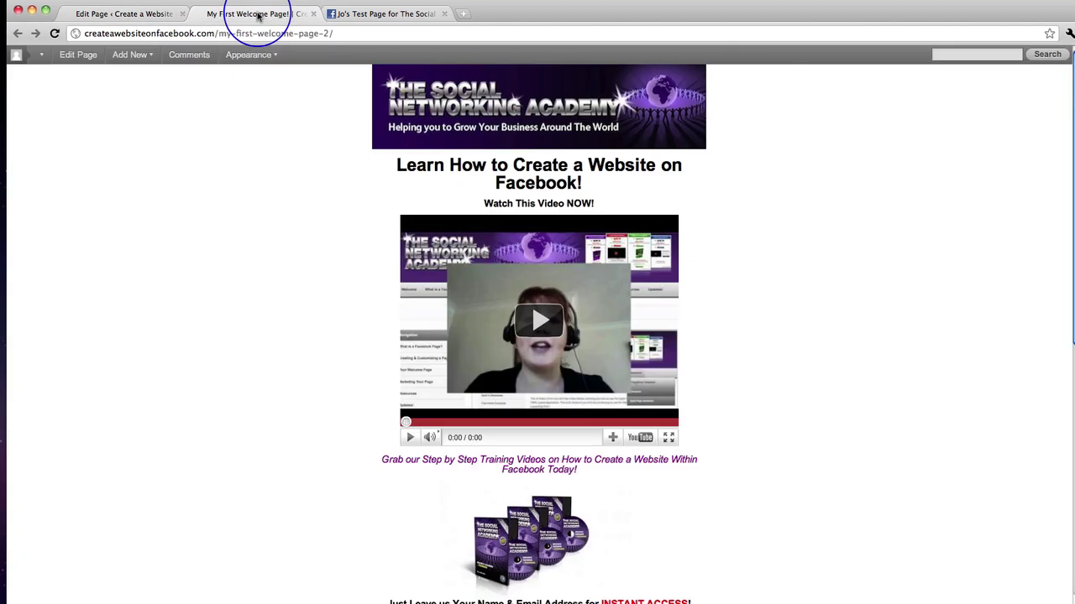
click(56, 36)
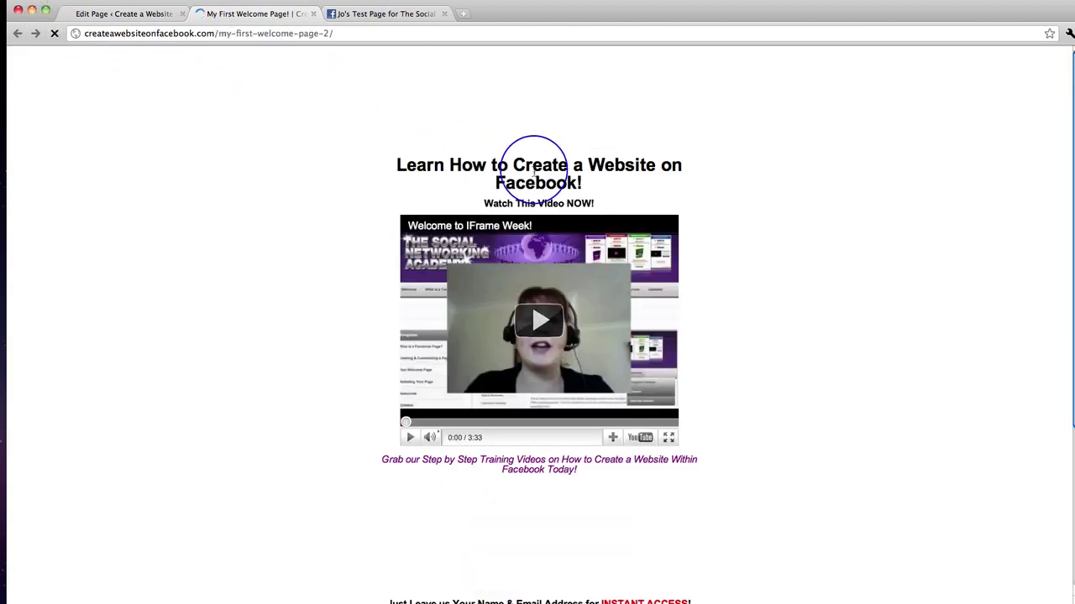
scroll(688, 180, down, 5)
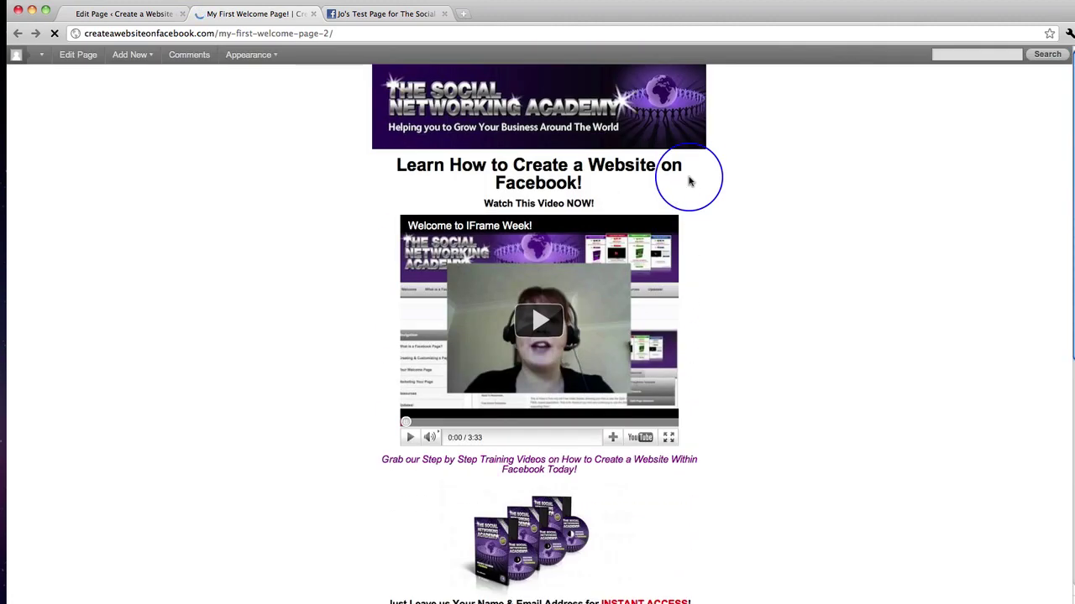
scroll(688, 181, down, 10)
scroll(688, 181, up, 10)
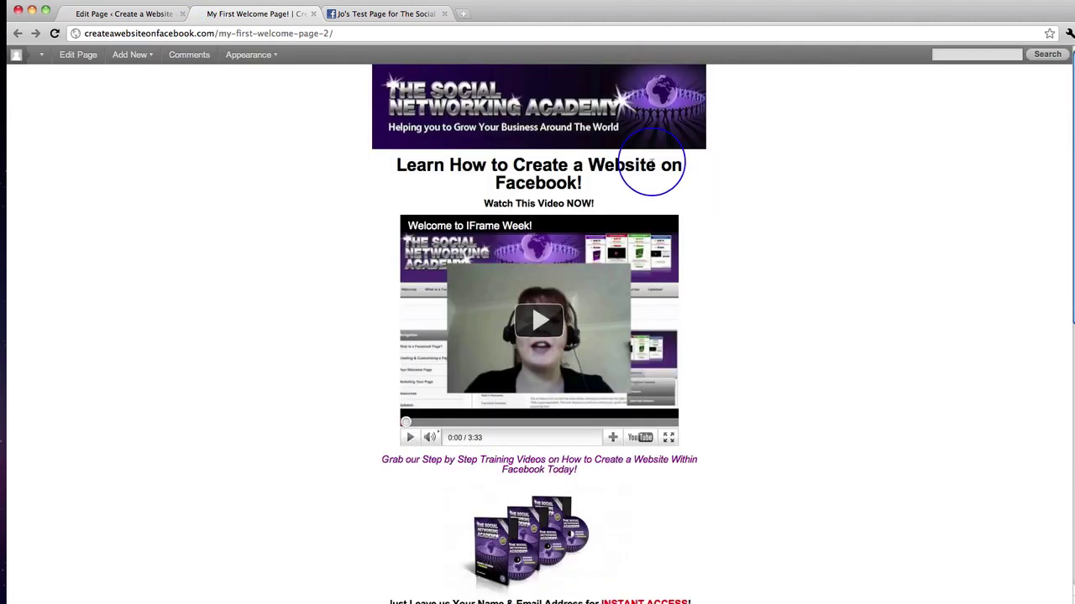
Copy the welcome page's entire HTML code and paste it into a new text editor document as a backup
click(149, 15)
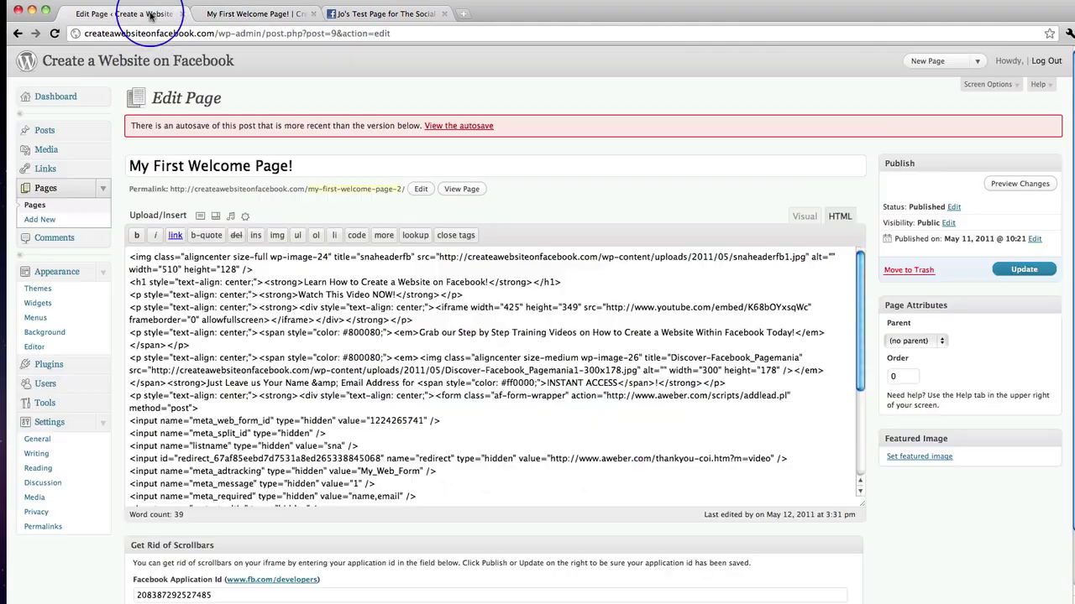
triple_click(139, 260)
drag(197, 285, 651, 507)
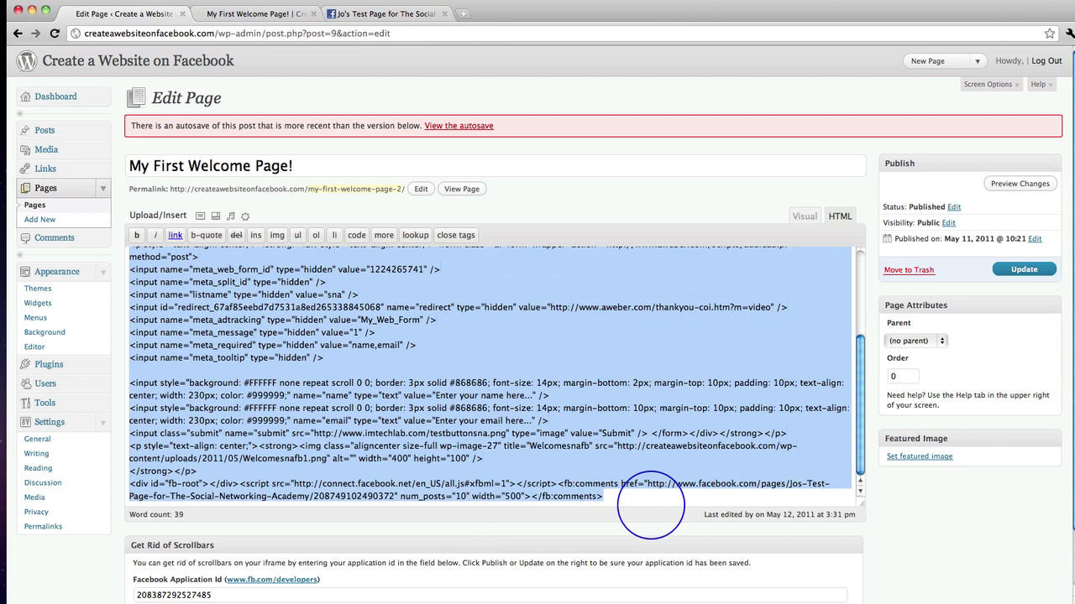
click(550, 601)
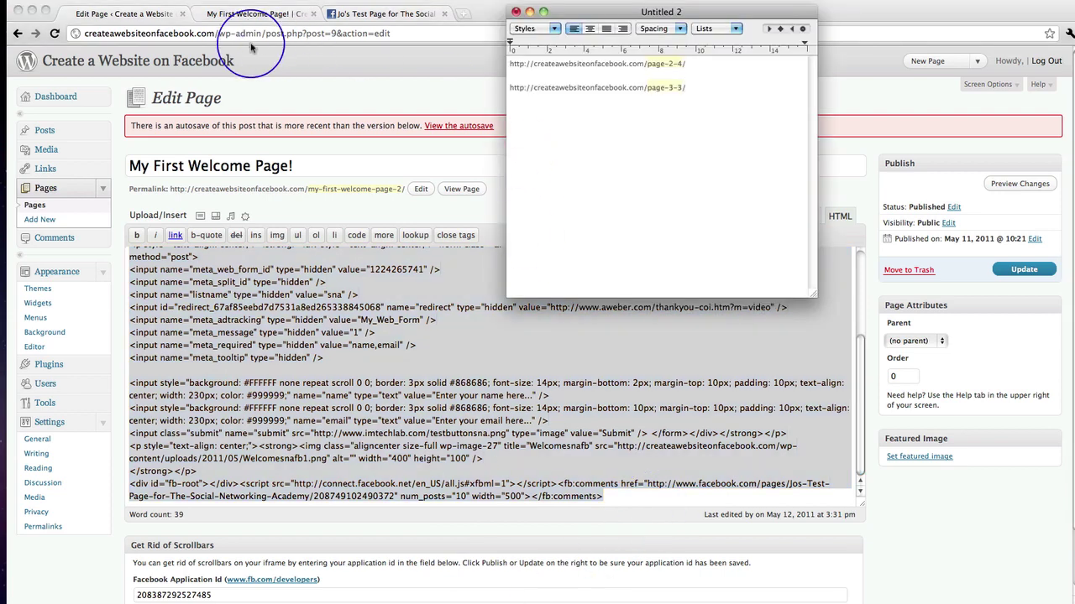
click(92, 2)
click(103, 6)
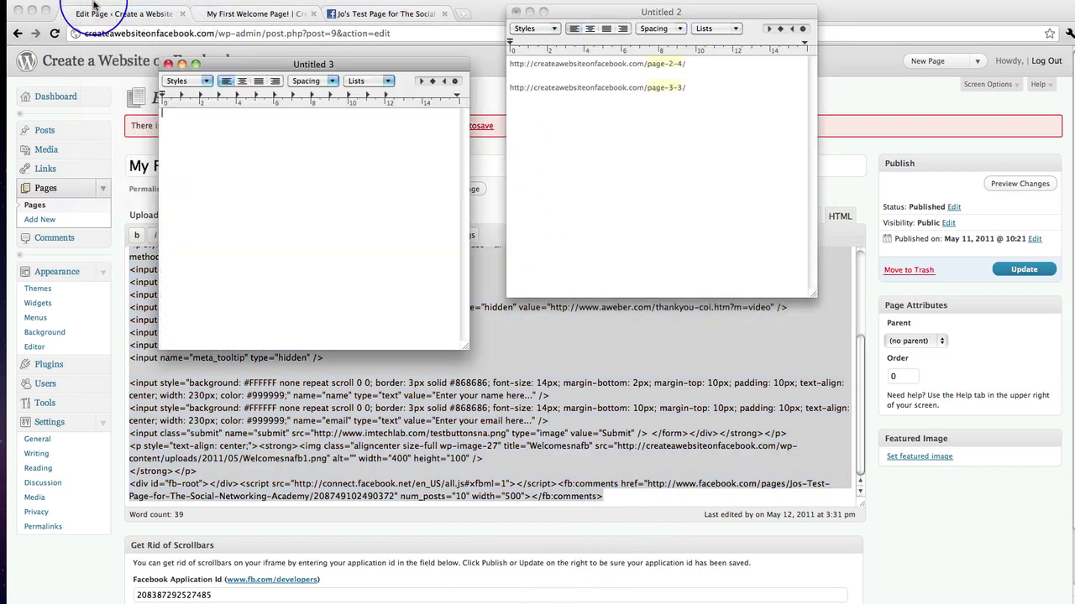
key(super+v)
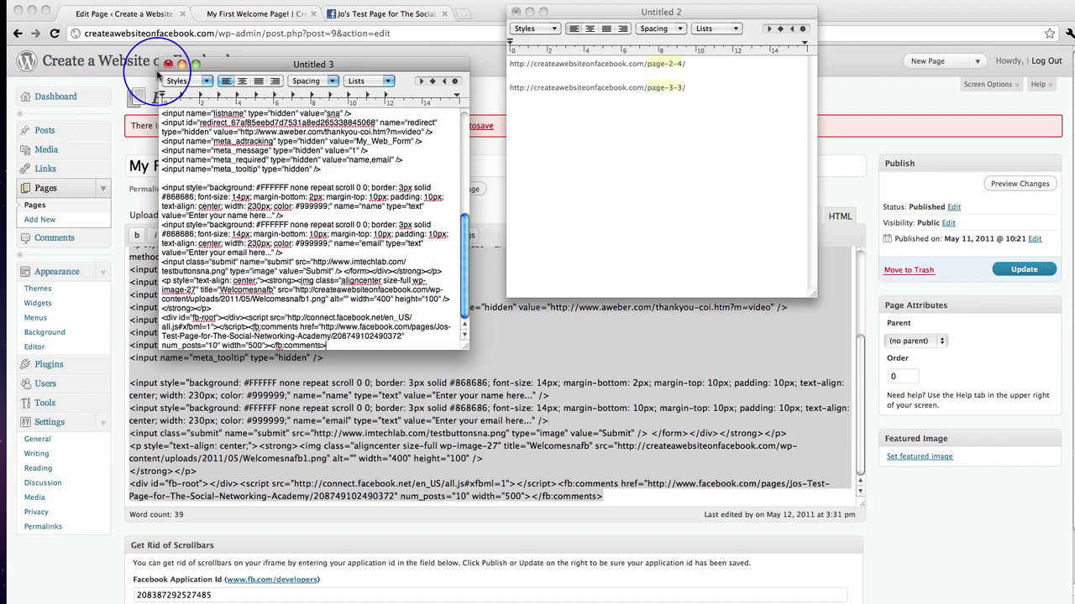
scroll(326, 203, up, 10)
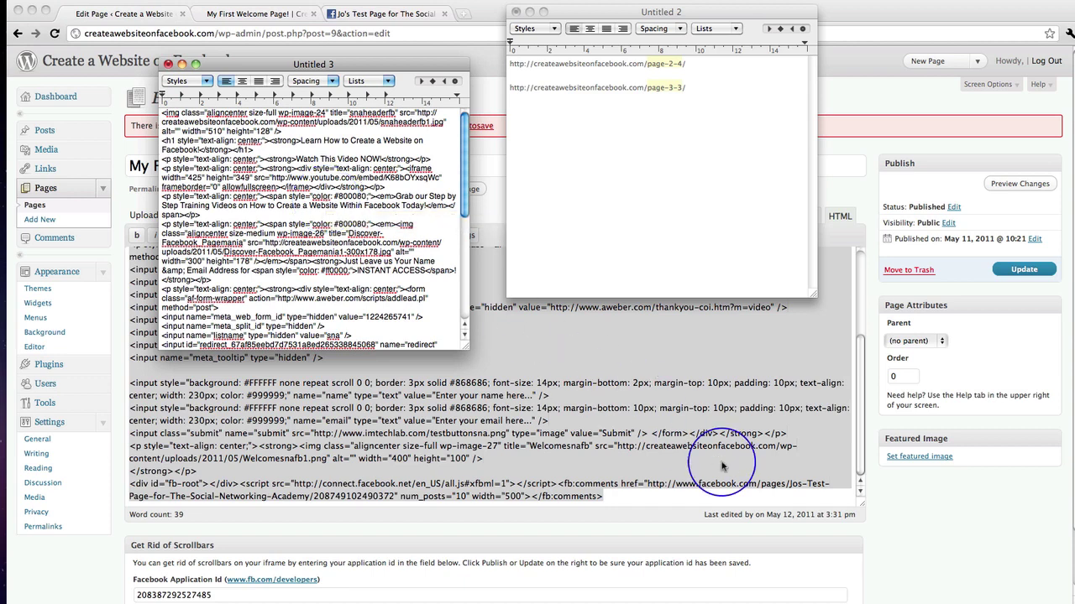
Return to the browser and compare the welcome page's HTML source with the live page
click(778, 340)
scroll(471, 357, up, 5)
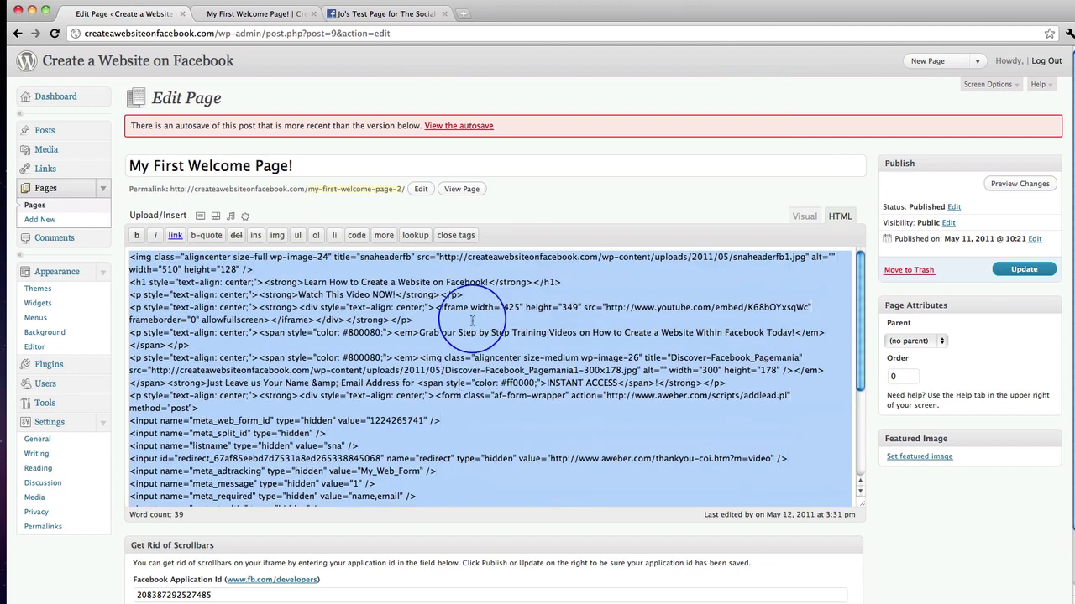
click(248, 17)
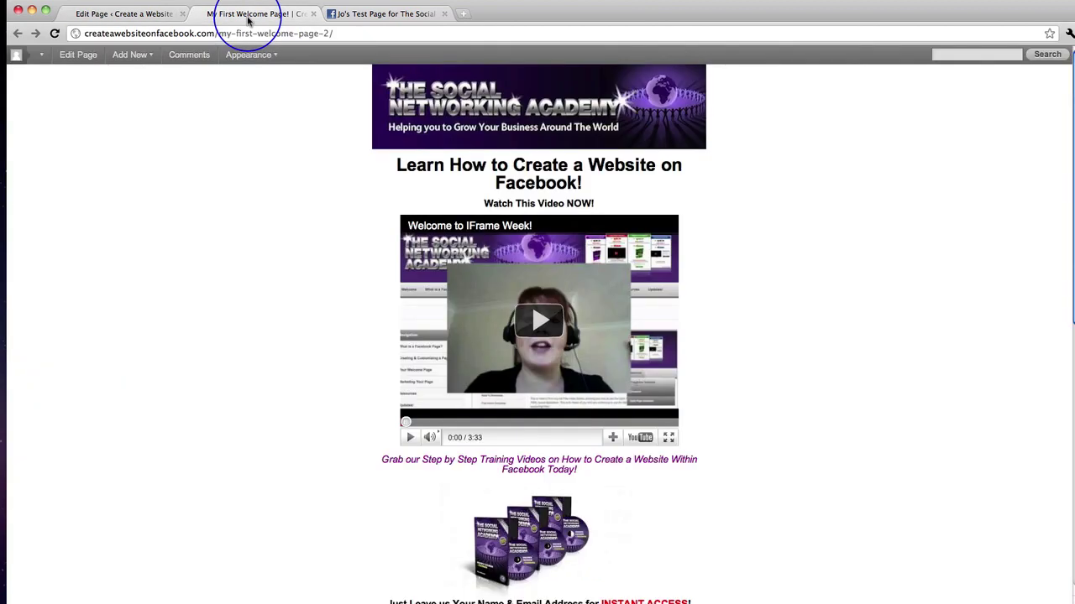
click(148, 16)
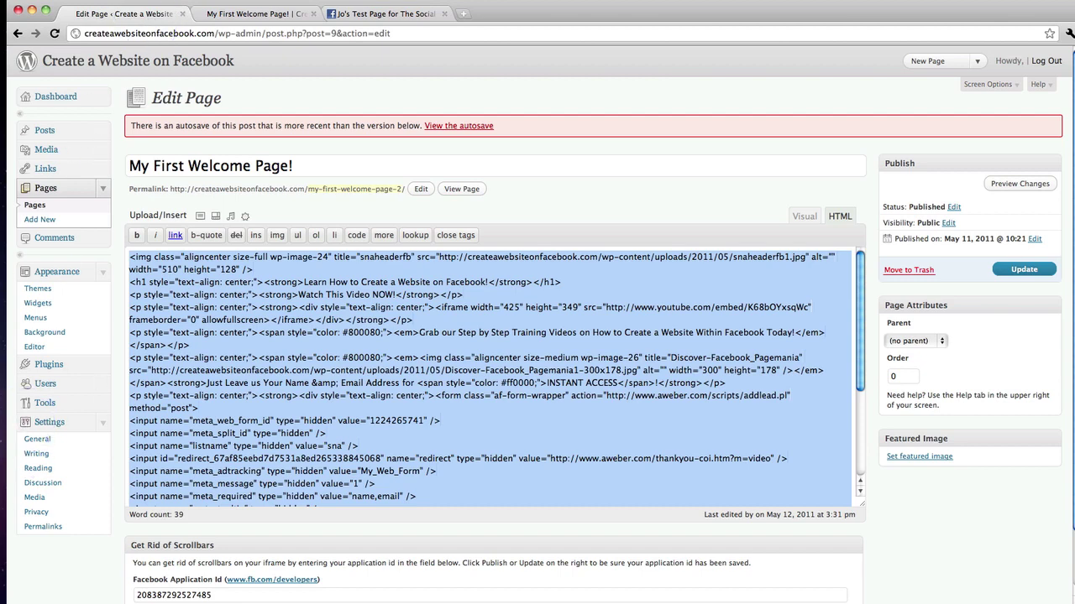
Open the file "Text File for Test Page" from the Images for WP folder on the Desktop
key(super+Tab)
click(336, 142)
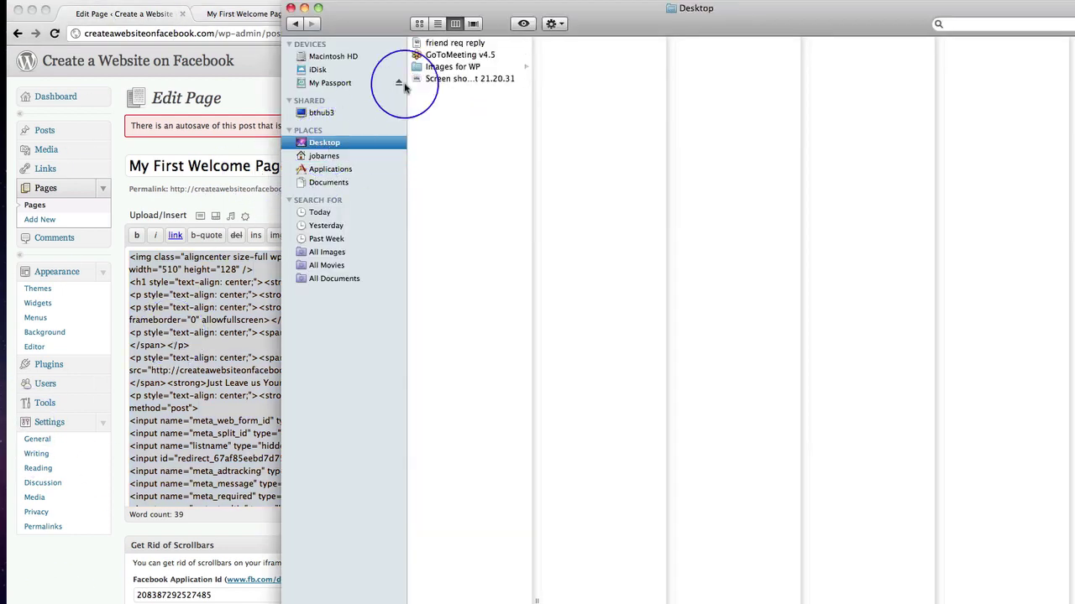
click(442, 78)
click(441, 68)
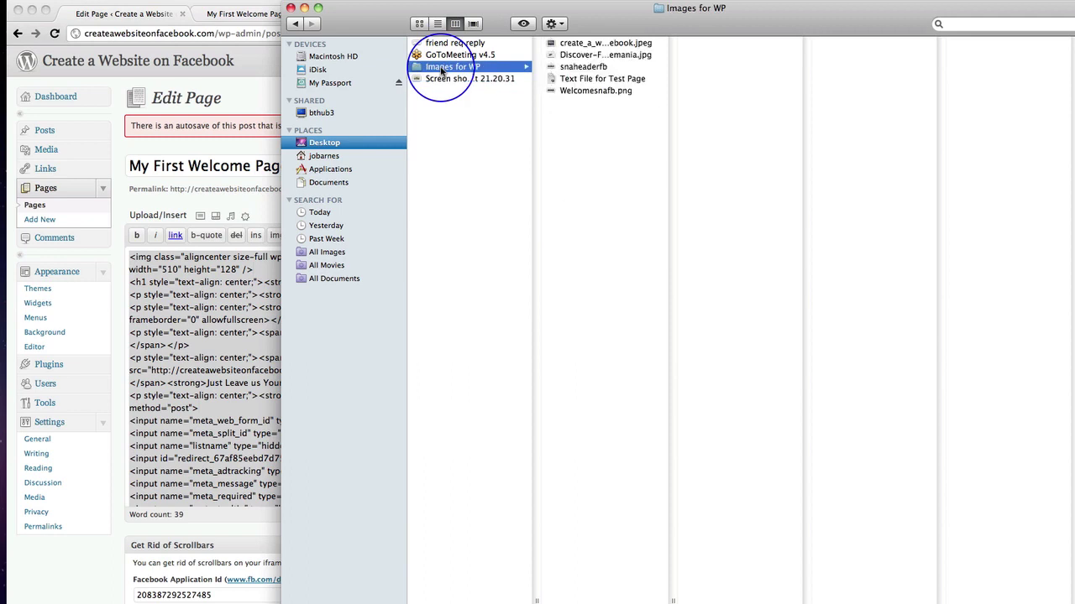
click(580, 79)
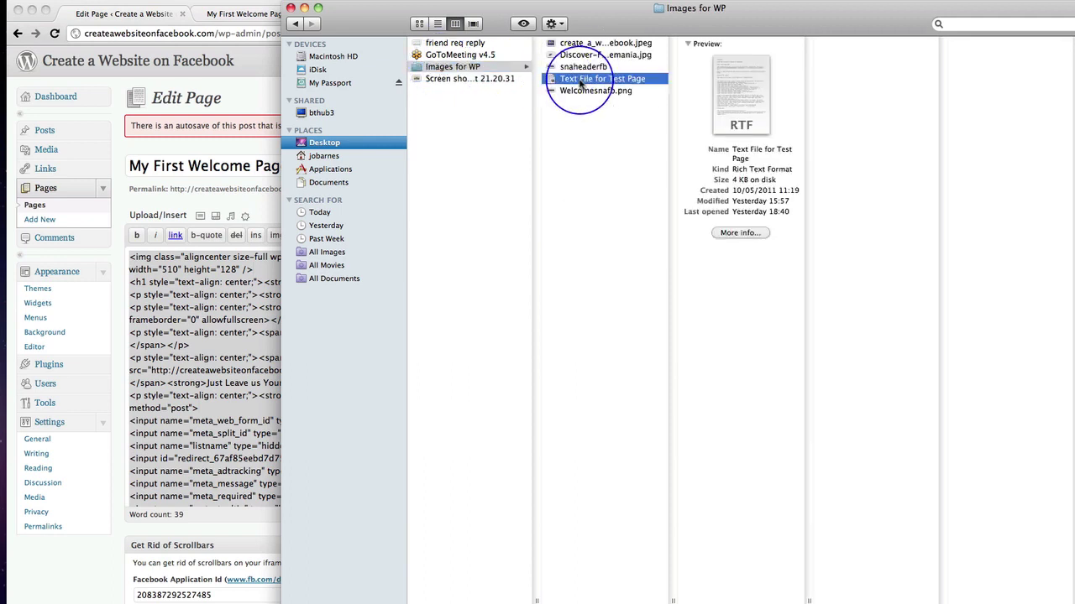
right_click(744, 105)
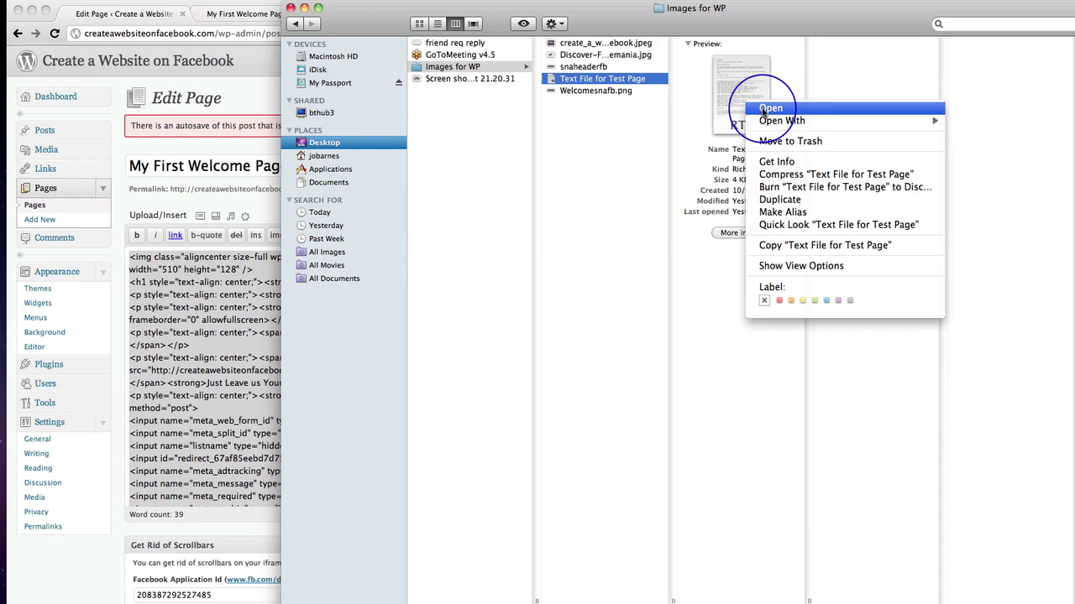
click(768, 108)
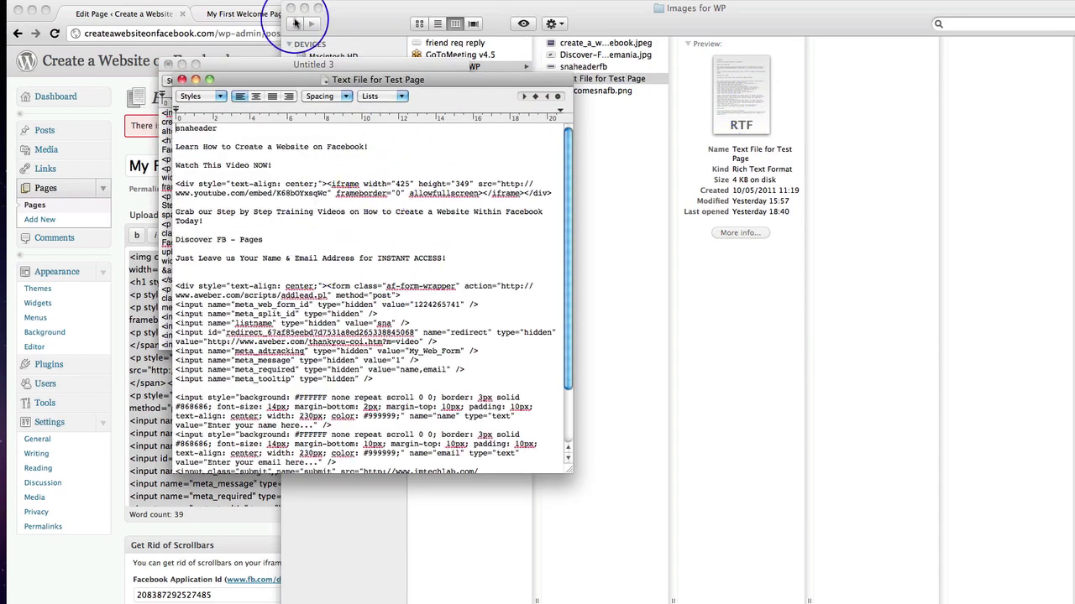
Clear the folder window and the backup document out of the way and look through the test page's text file
click(291, 9)
drag(429, 80, 503, 44)
click(182, 65)
scroll(445, 138, down, 2)
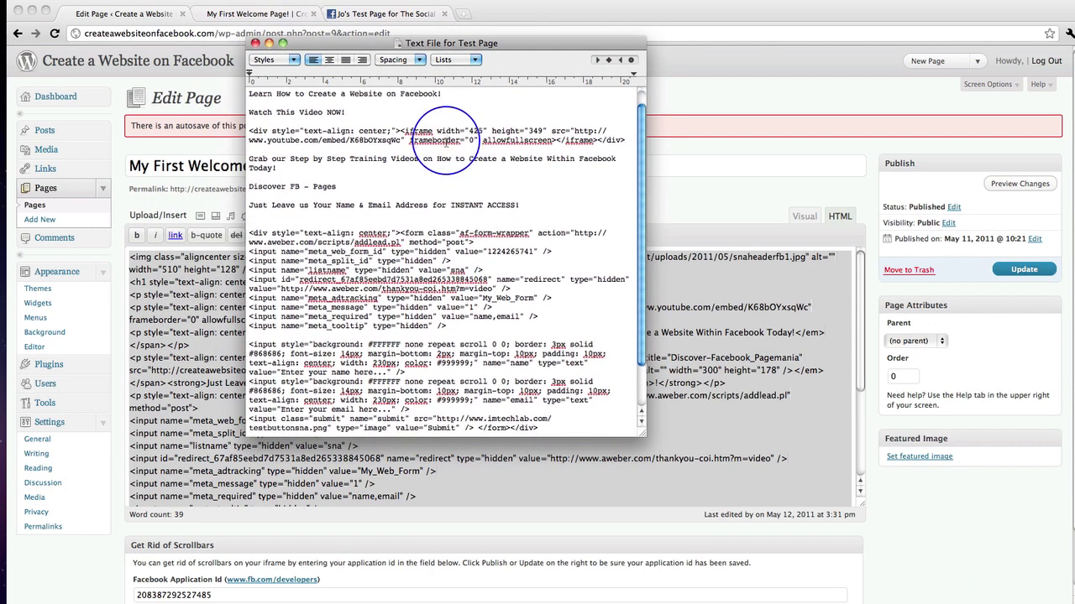
scroll(445, 134, down, 2)
scroll(494, 302, up, 3)
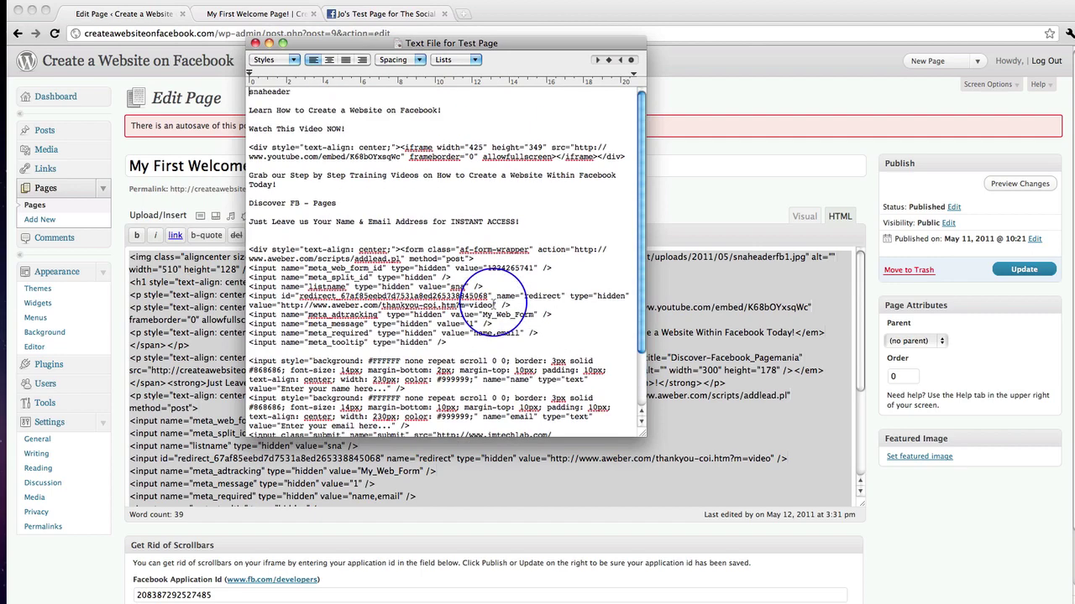
scroll(497, 288, down, 3)
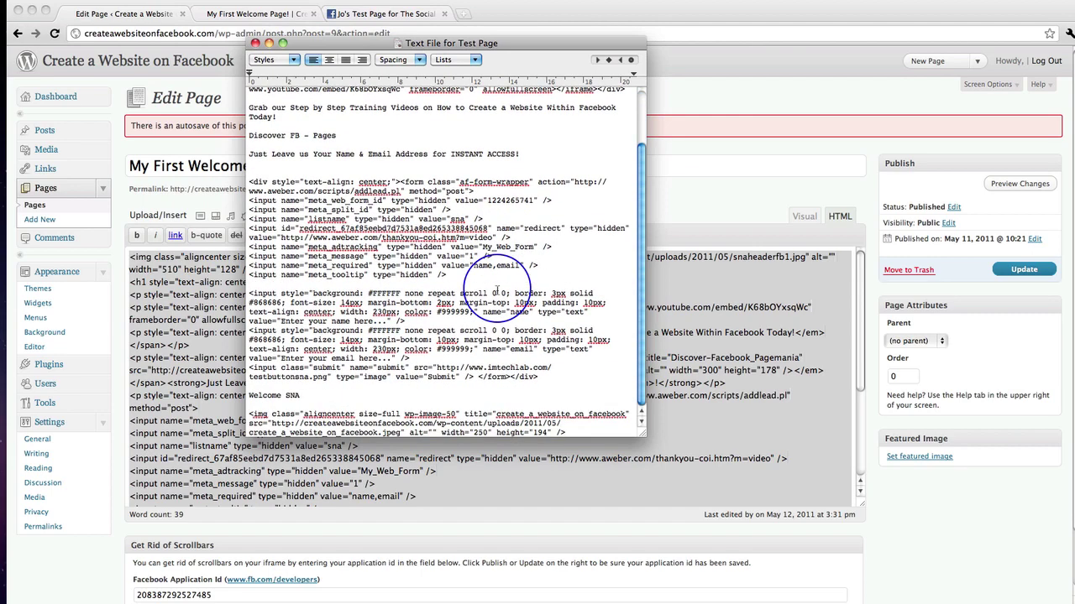
scroll(496, 288, up, 3)
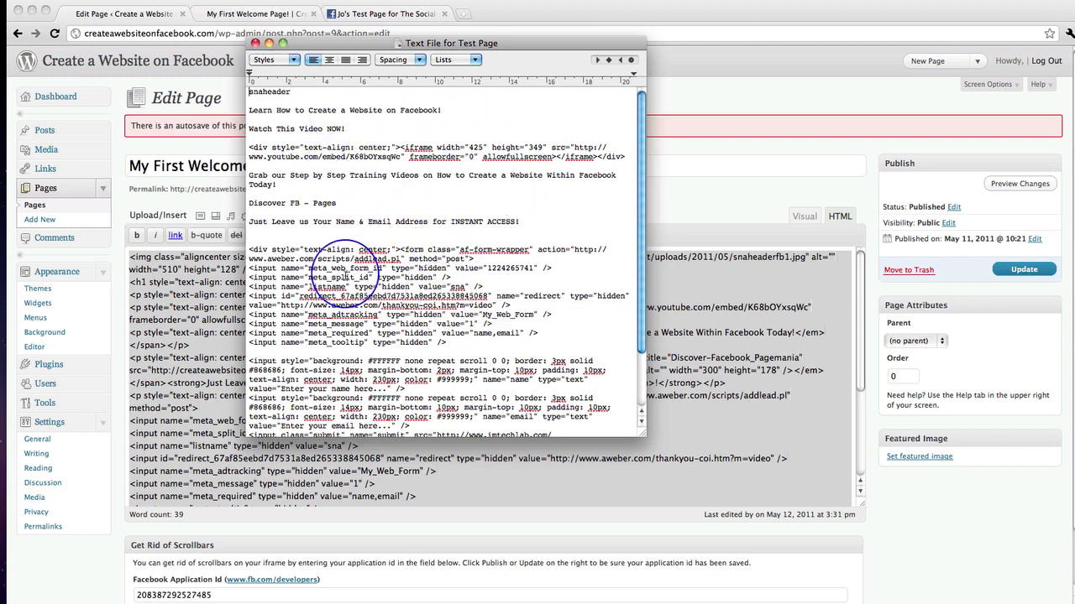
Minimise the test page's text file and the permalinks document to return to the welcome page's HTML source
click(269, 43)
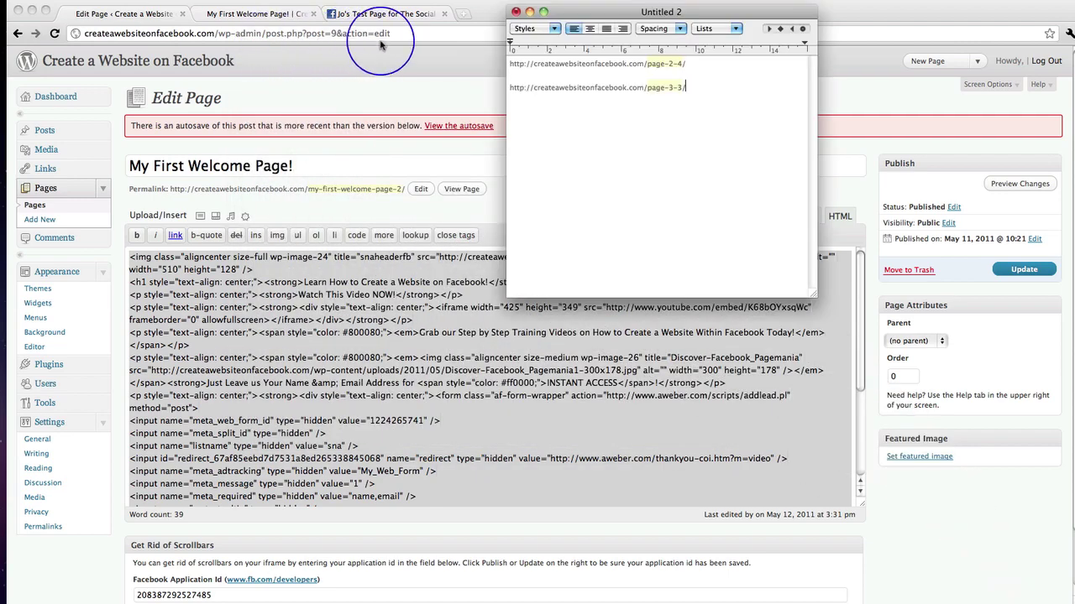
drag(581, 14, 531, 14)
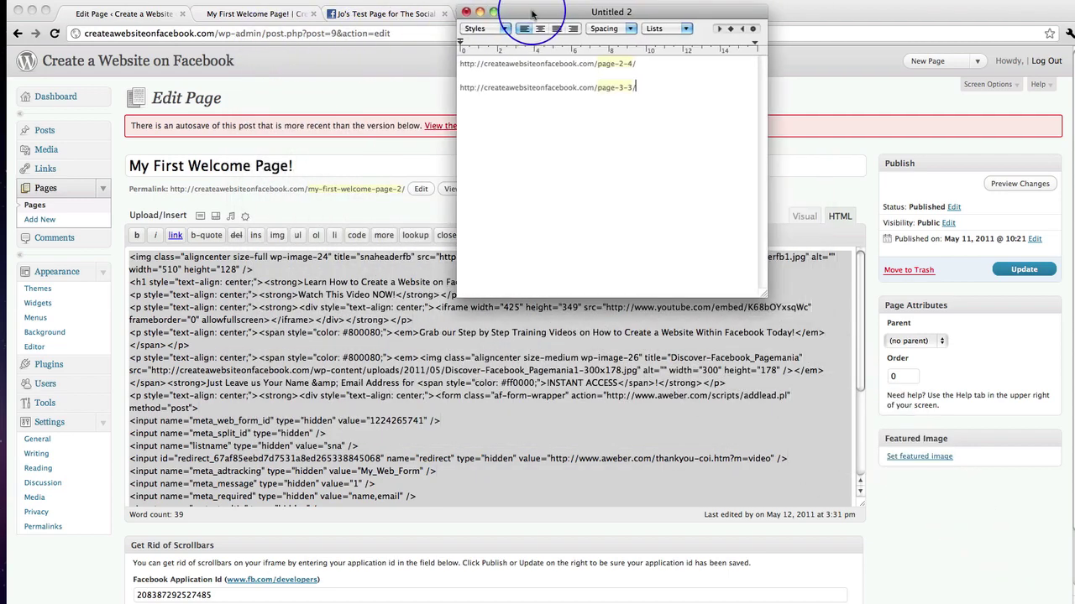
click(479, 11)
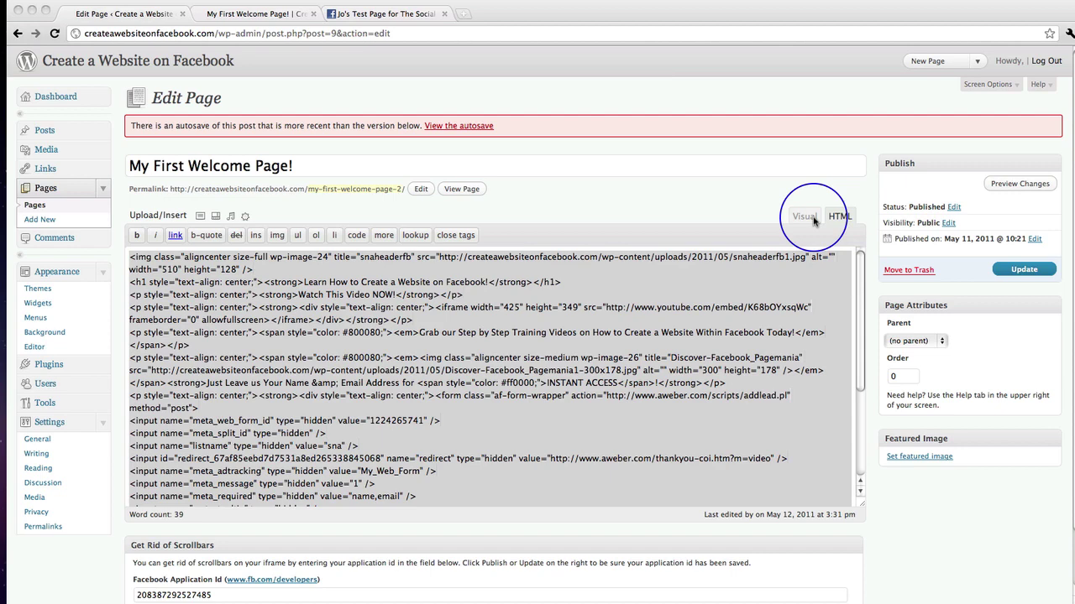
In the visual editor, add the paragraph-format line "Home | Page 2 | Page 3" between the header image and the "Learn How to Create a Website on Facebook!" heading
click(804, 218)
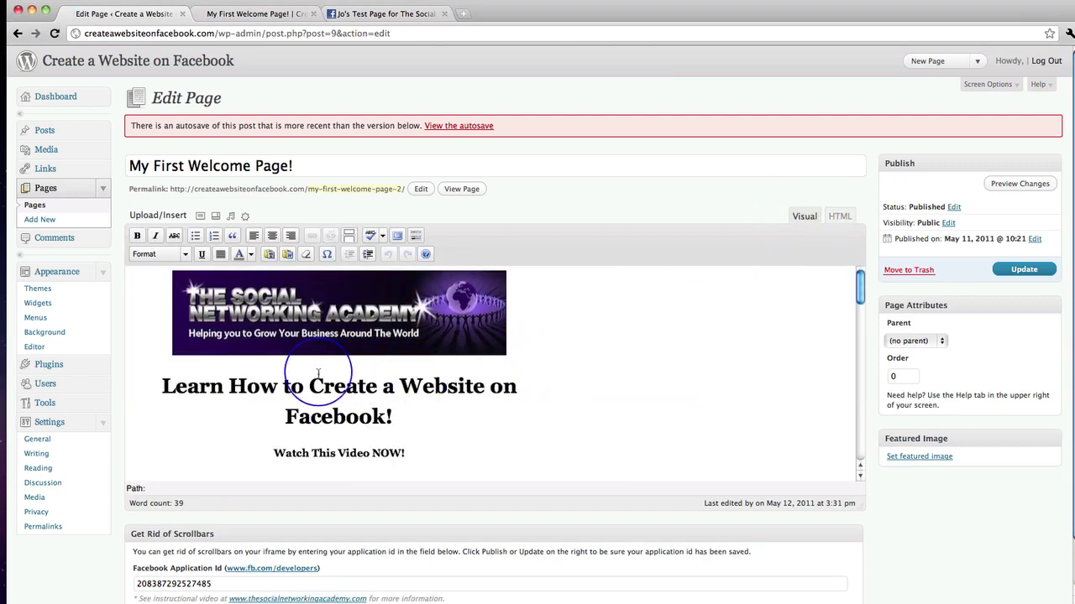
click(300, 370)
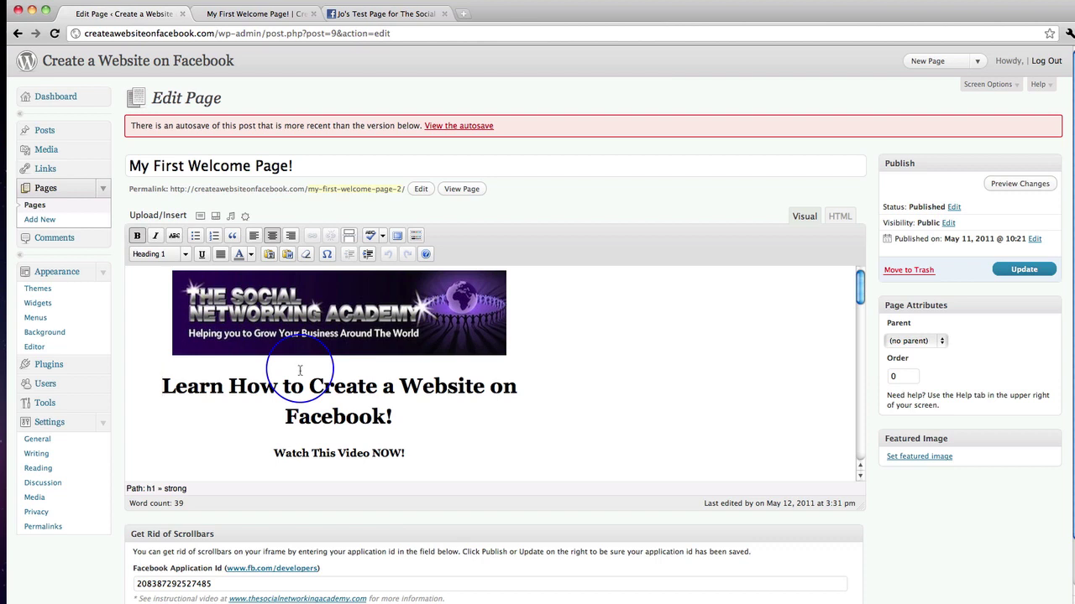
key(Return)
click(300, 386)
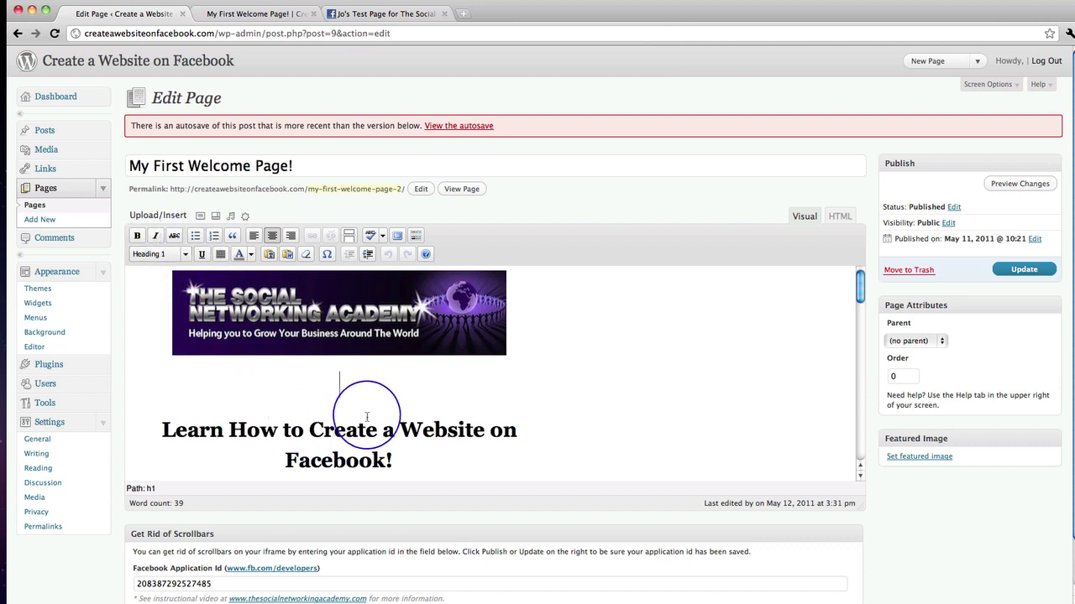
click(186, 255)
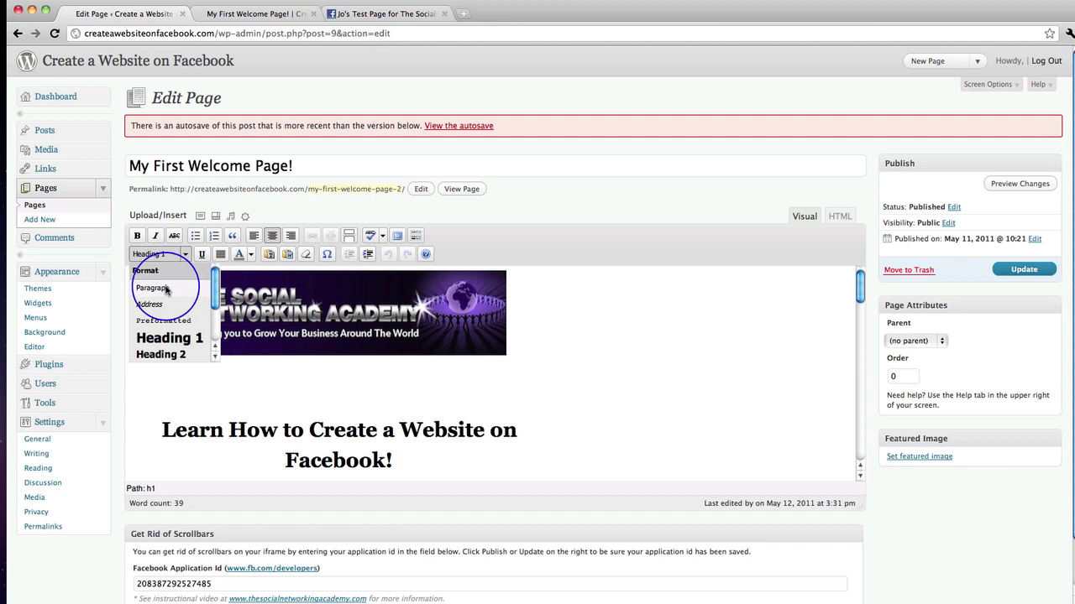
click(165, 289)
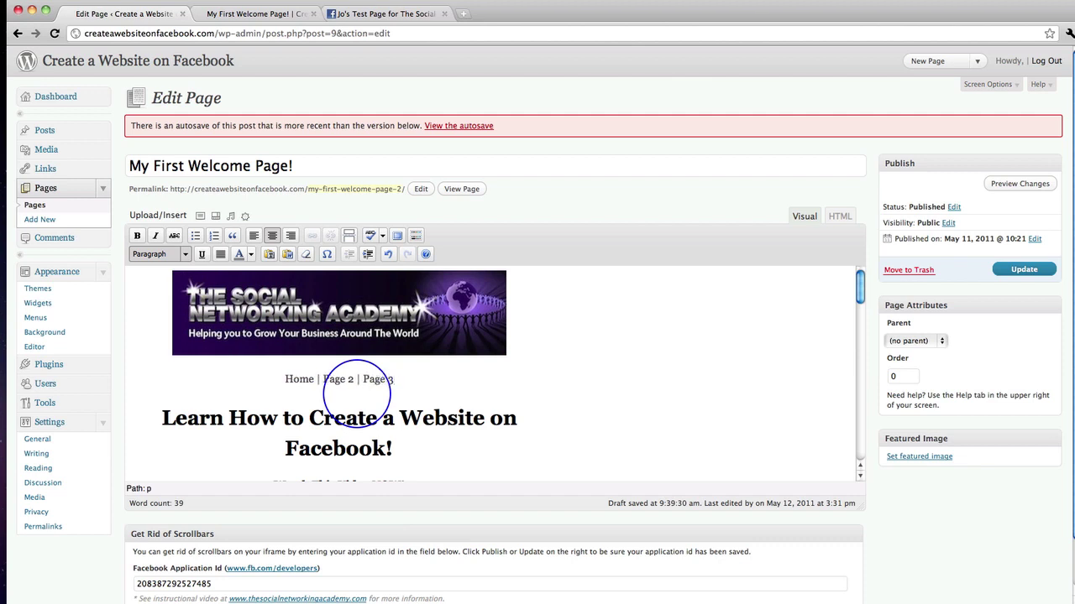
click(416, 378)
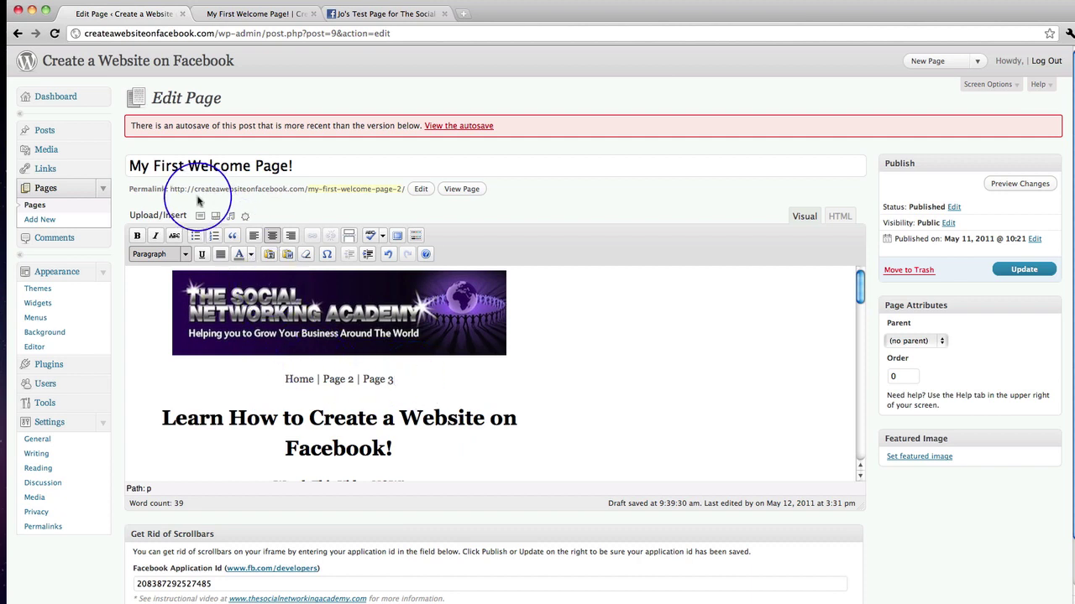
click(274, 385)
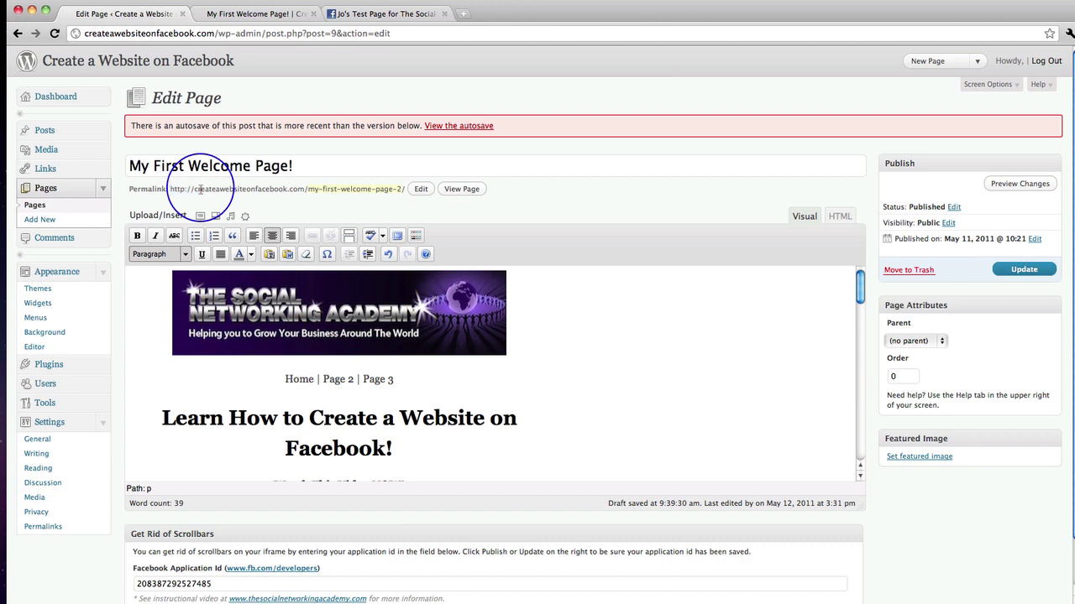
drag(170, 190, 404, 193)
key(super+c)
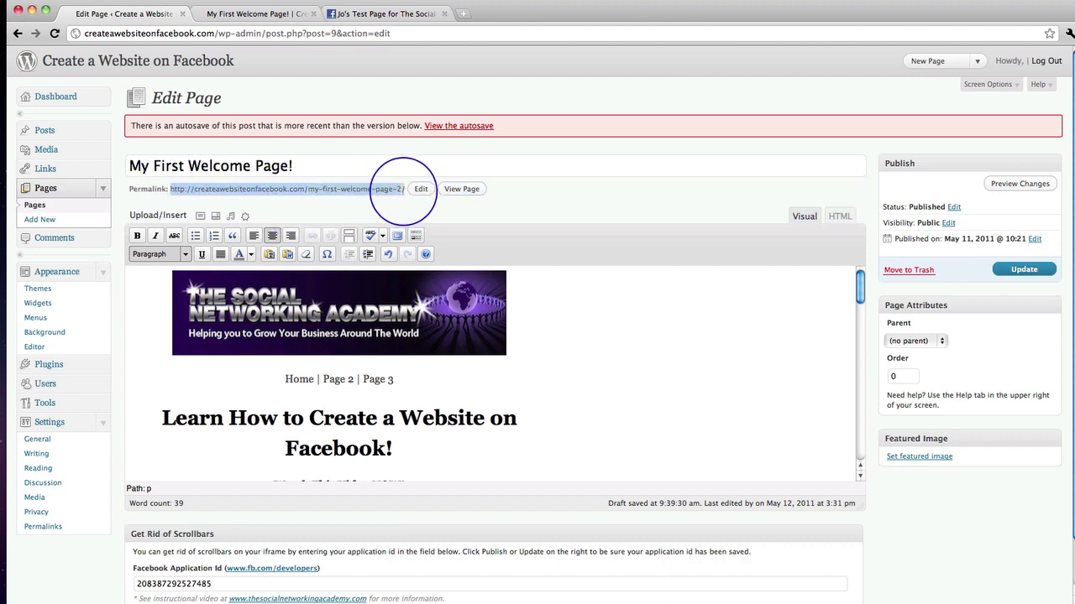
drag(285, 378, 312, 379)
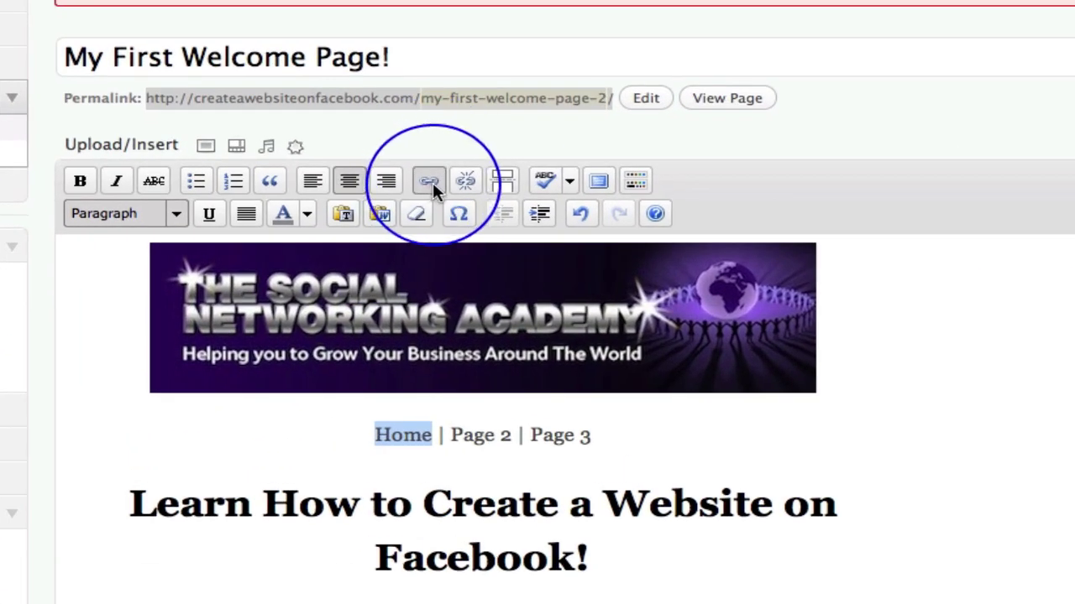
click(430, 182)
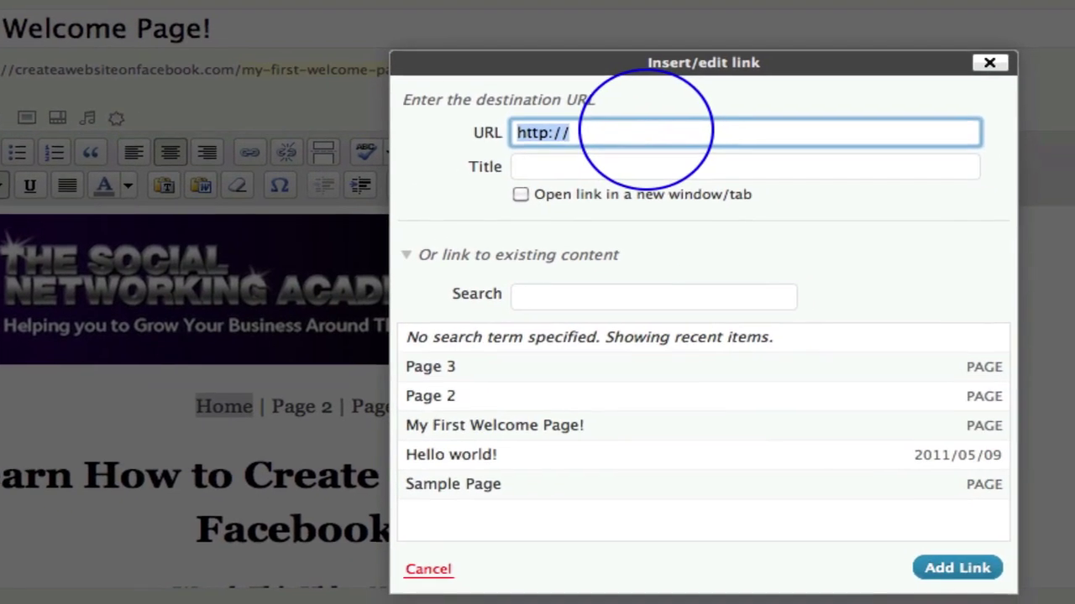
key(super+v)
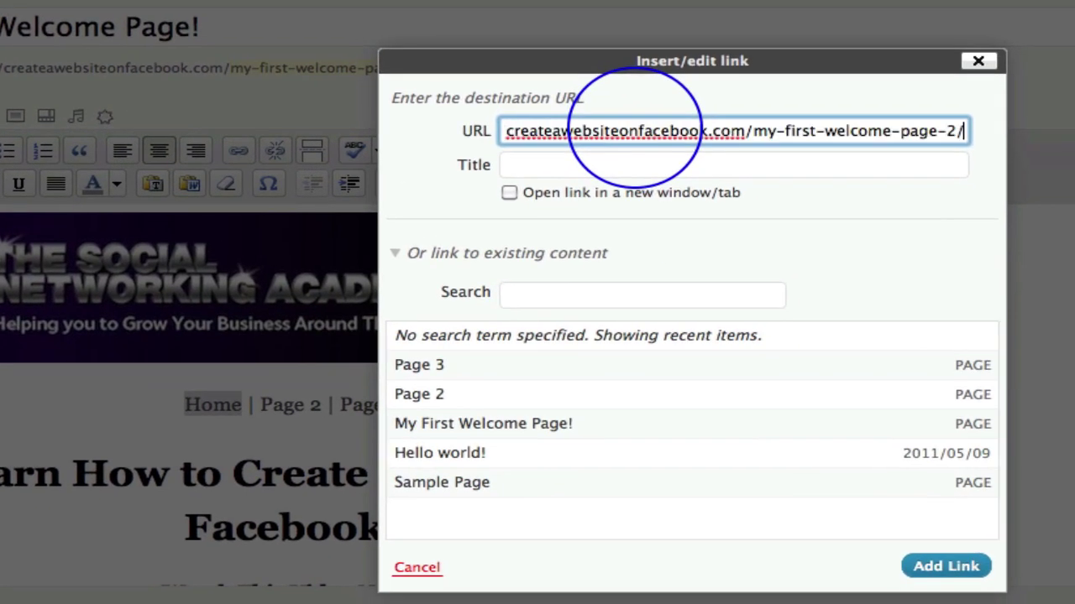
click(560, 132)
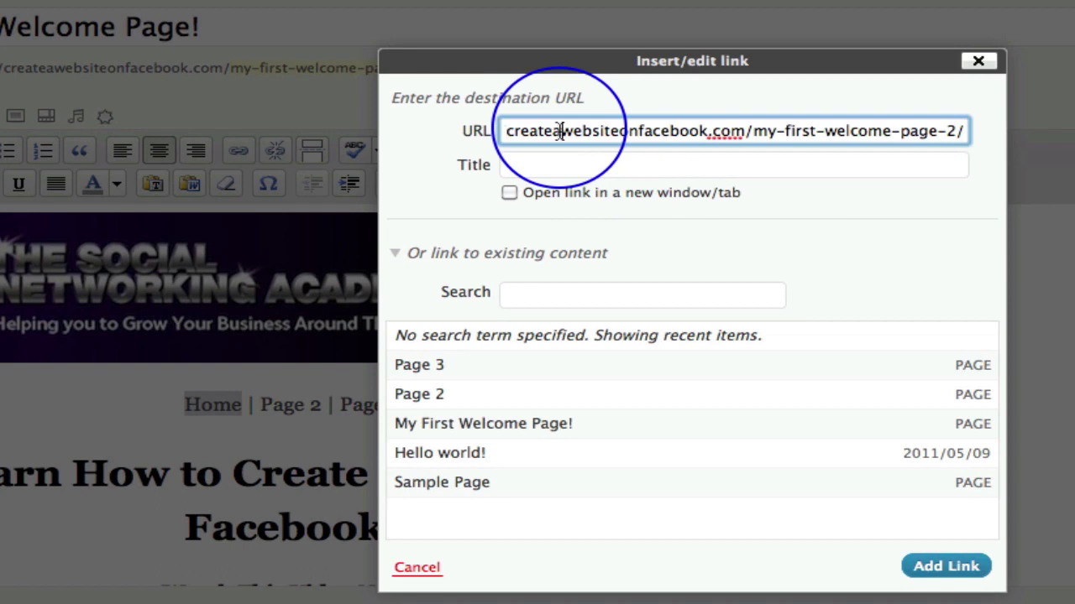
key(Left)
key(Left)
key(Left)
key(Left)
key(Left)
key(Left)
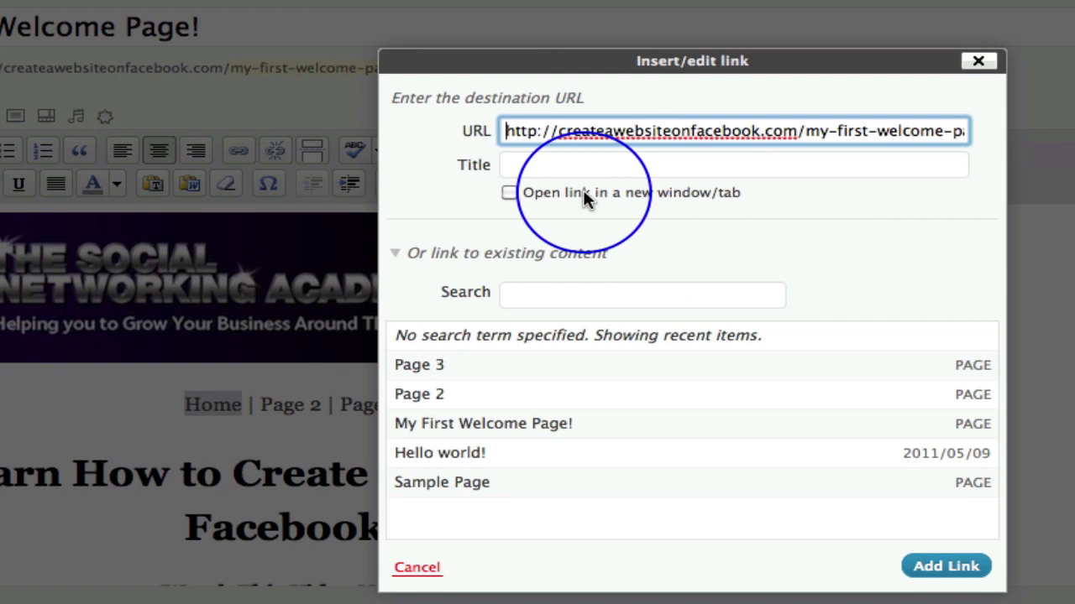
click(938, 569)
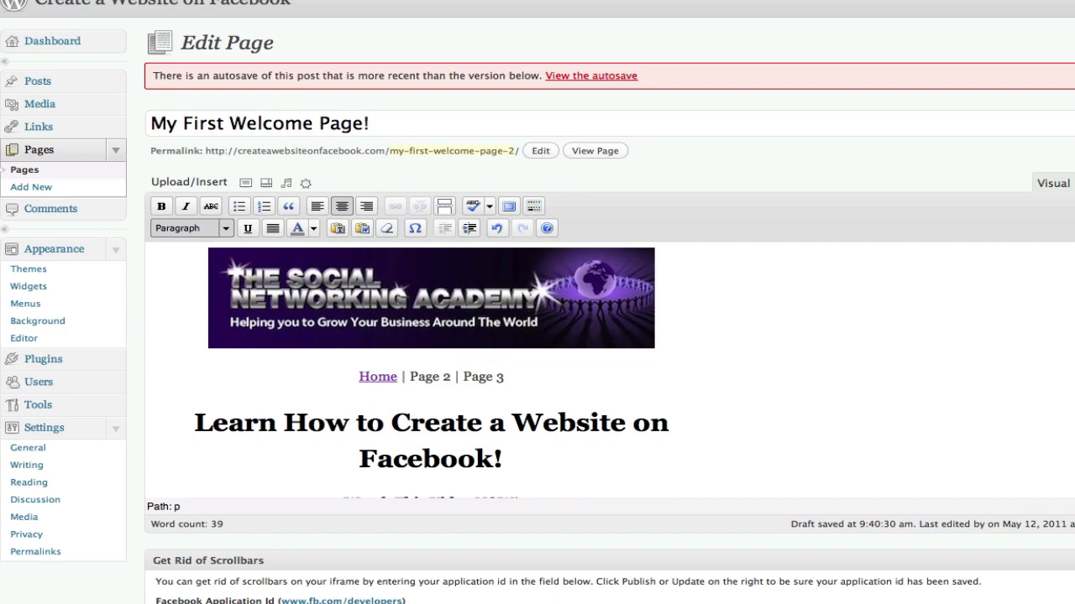
key(super+Tab)
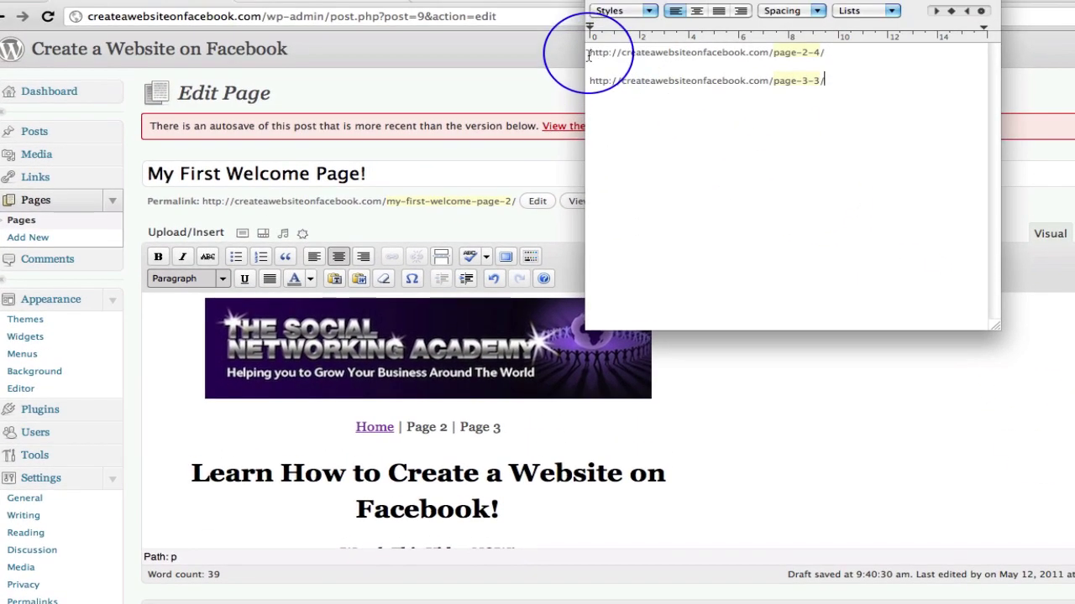
drag(589, 53, 827, 52)
key(super+c)
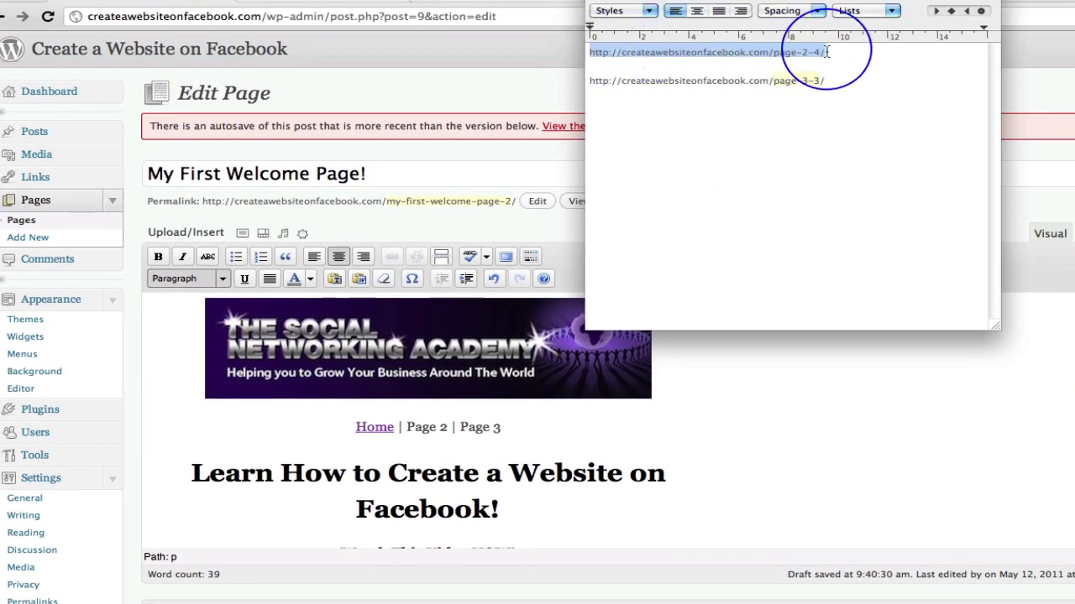
click(408, 426)
drag(408, 427, 447, 428)
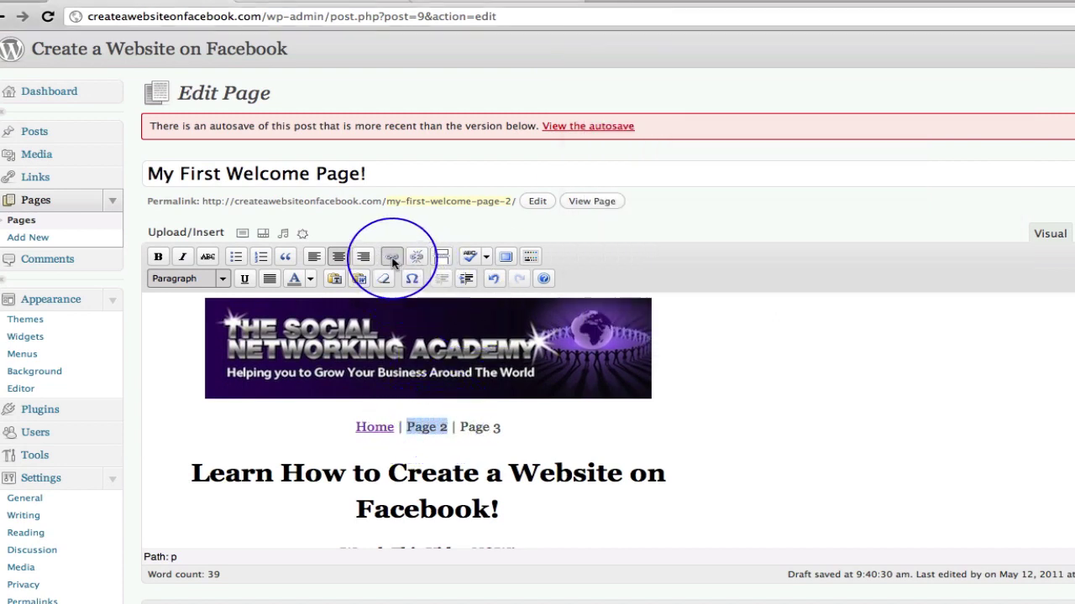
click(392, 261)
key(super+v)
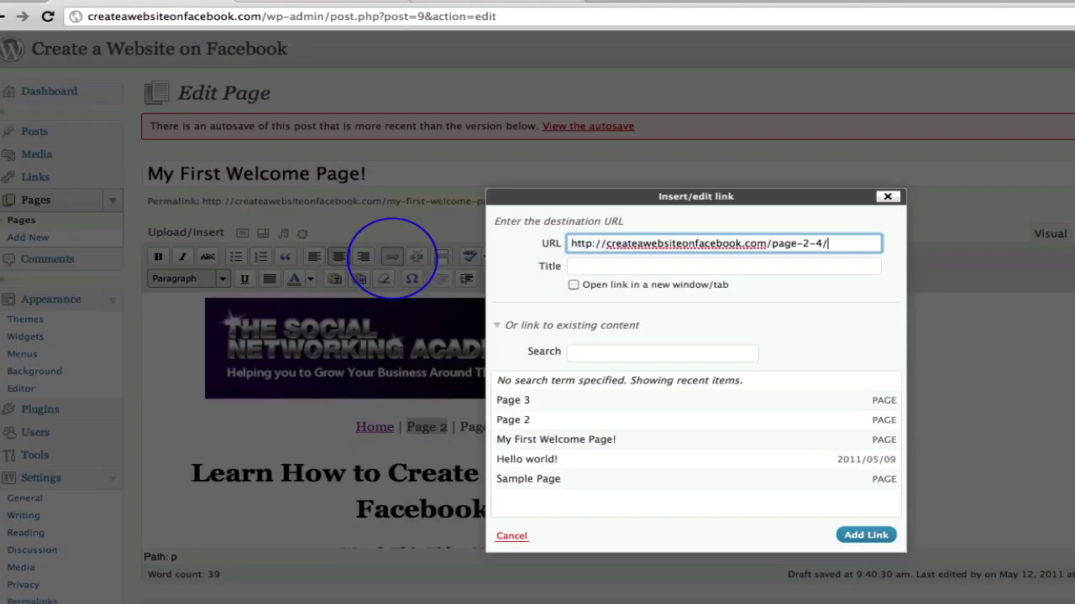
click(865, 534)
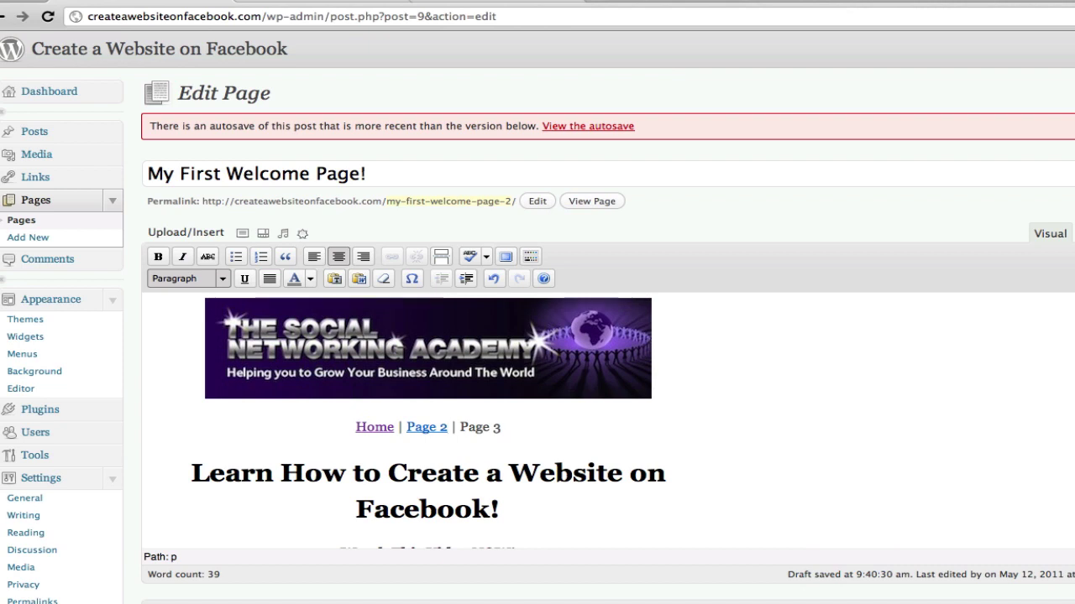
key(super+Tab)
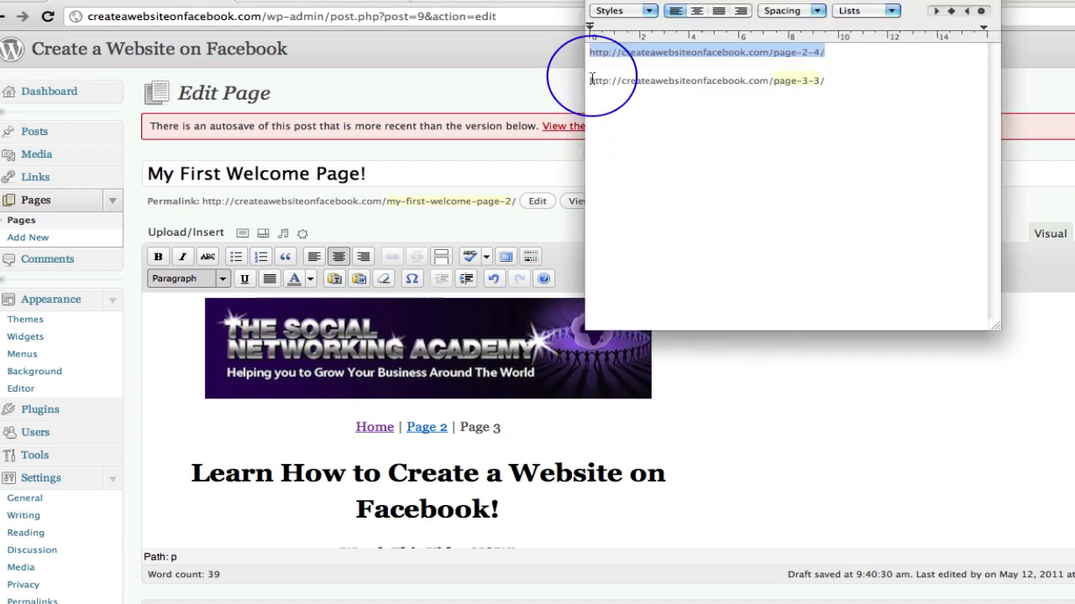
drag(590, 80, 827, 80)
key(super+c)
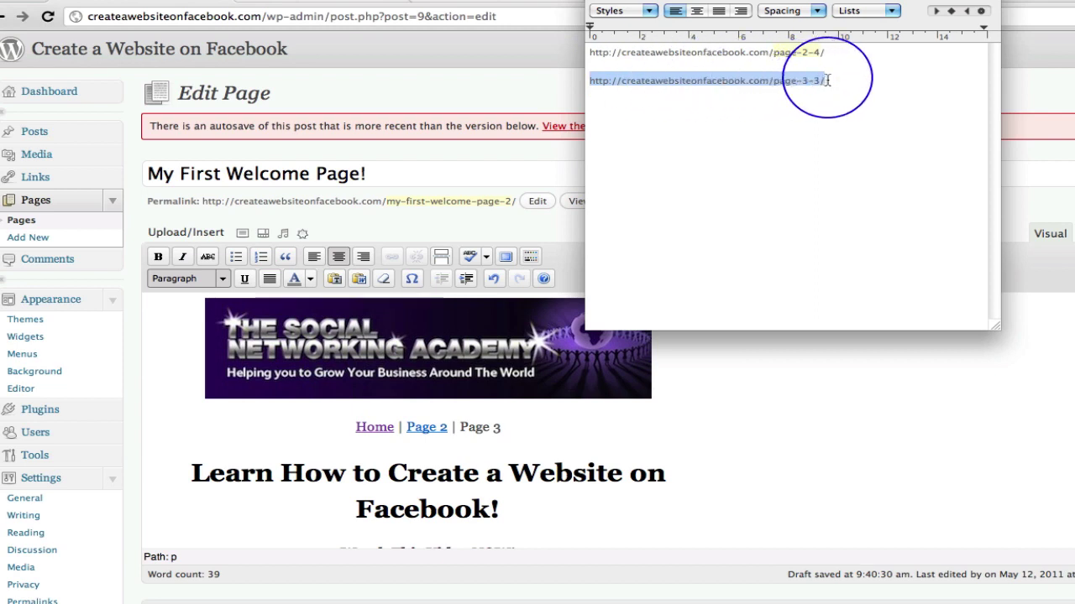
click(474, 427)
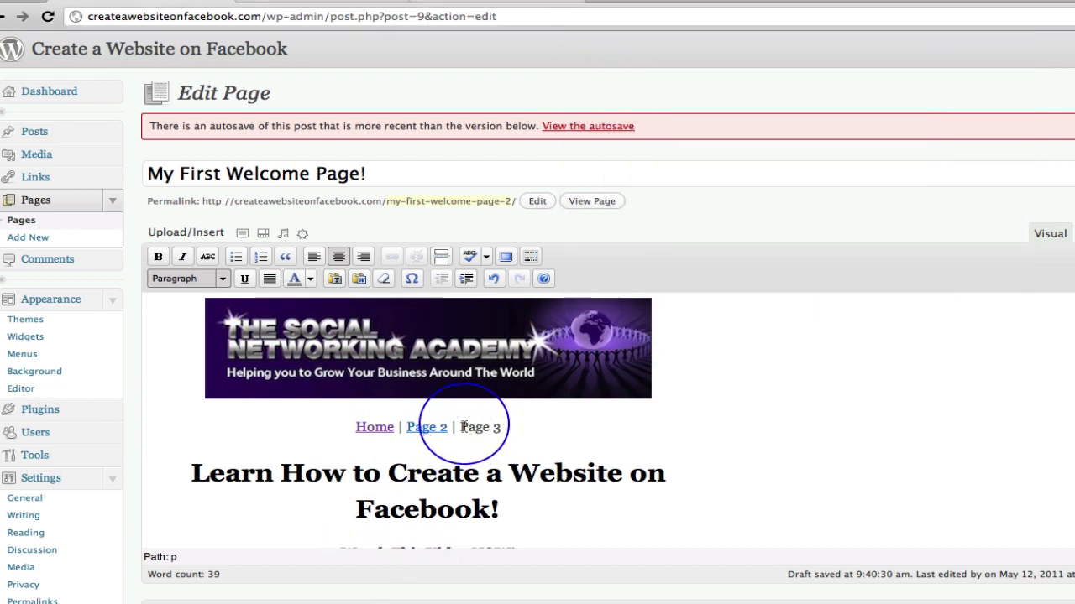
drag(459, 428, 492, 413)
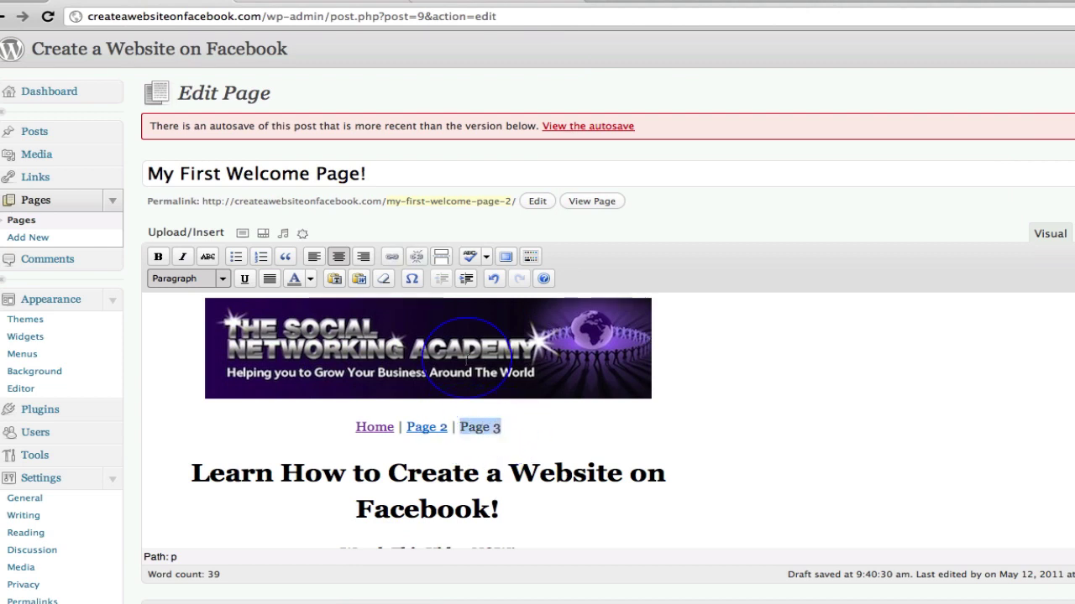
click(391, 257)
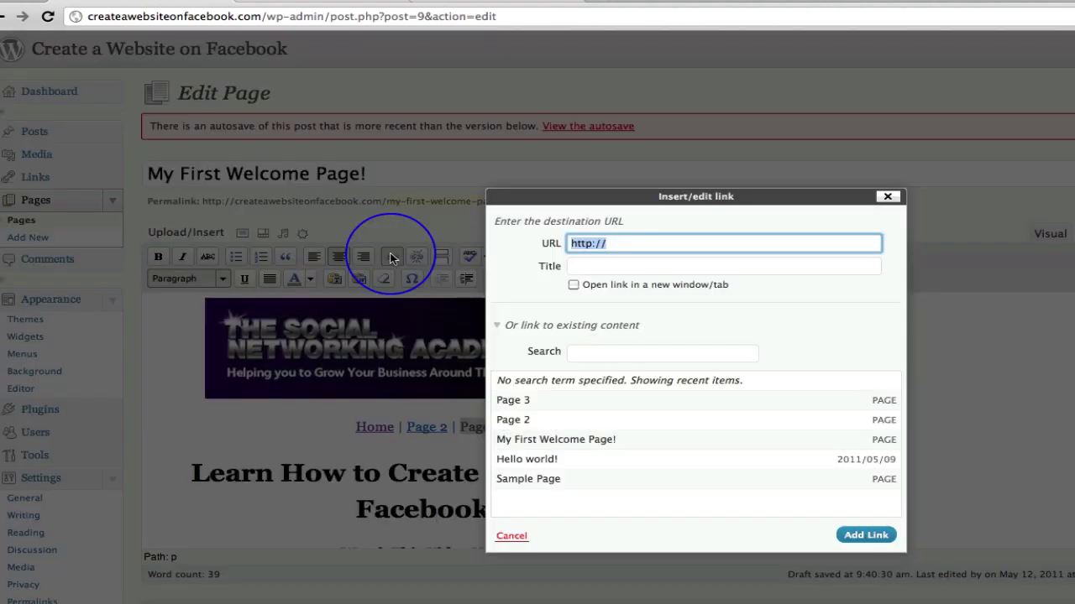
key(super+v)
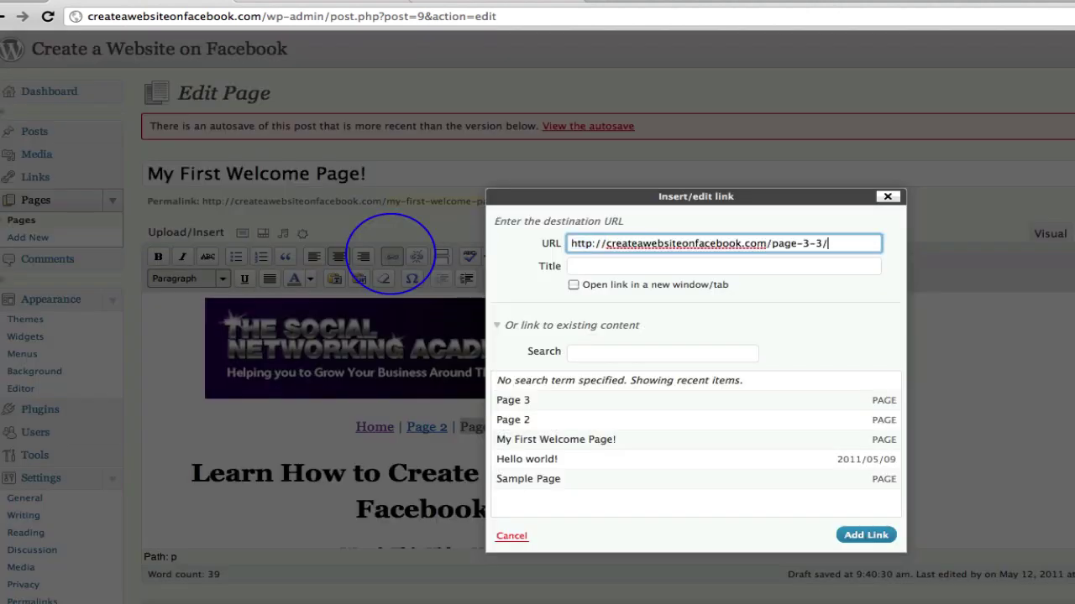
click(860, 535)
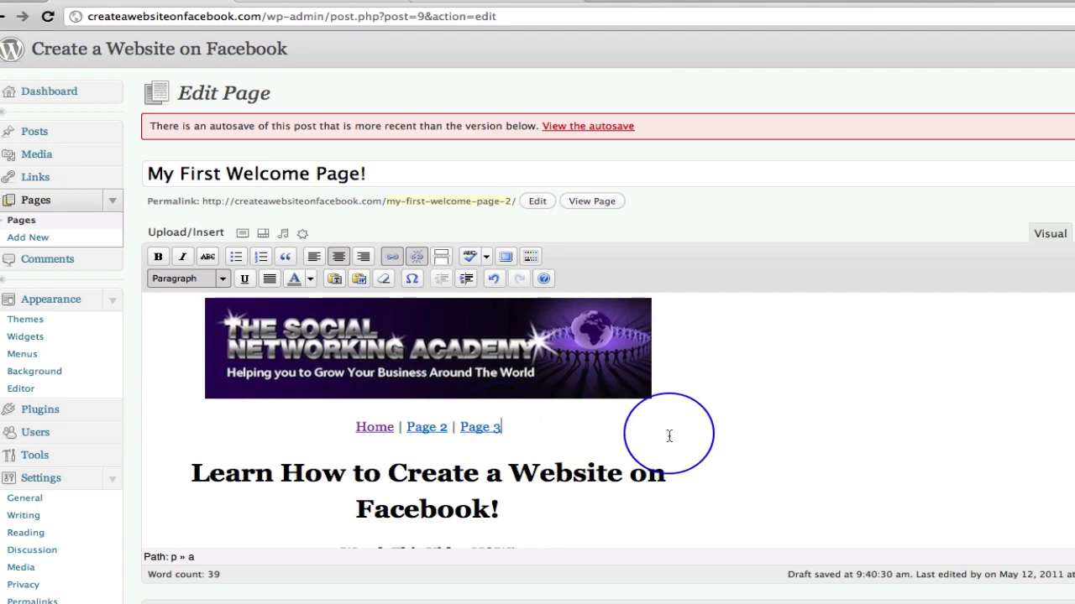
Update the welcome page and reload its live version to look over the navigation links and the content below them
click(1023, 278)
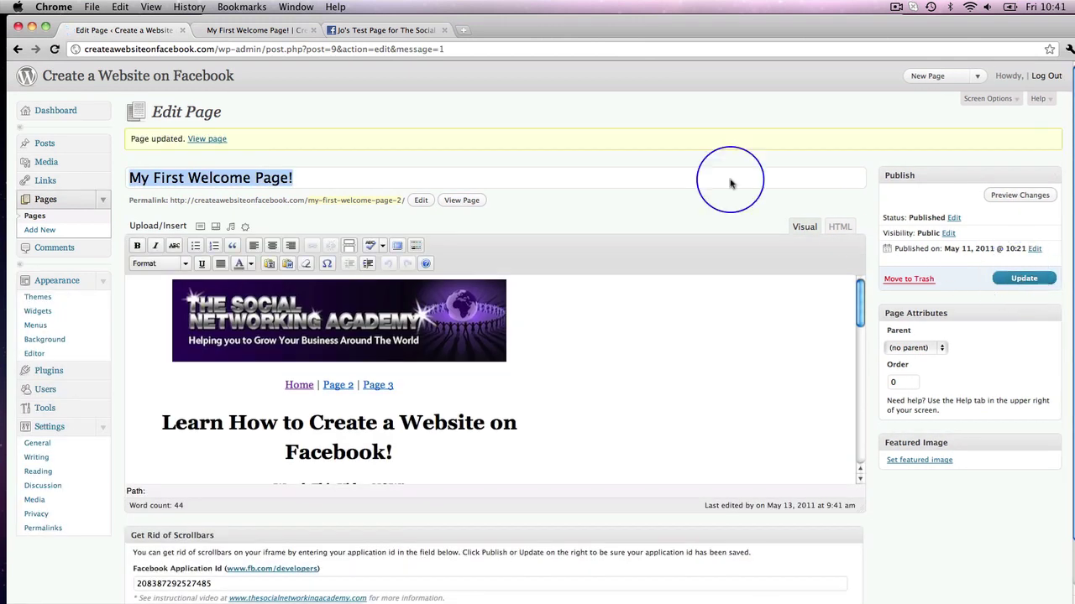
click(267, 32)
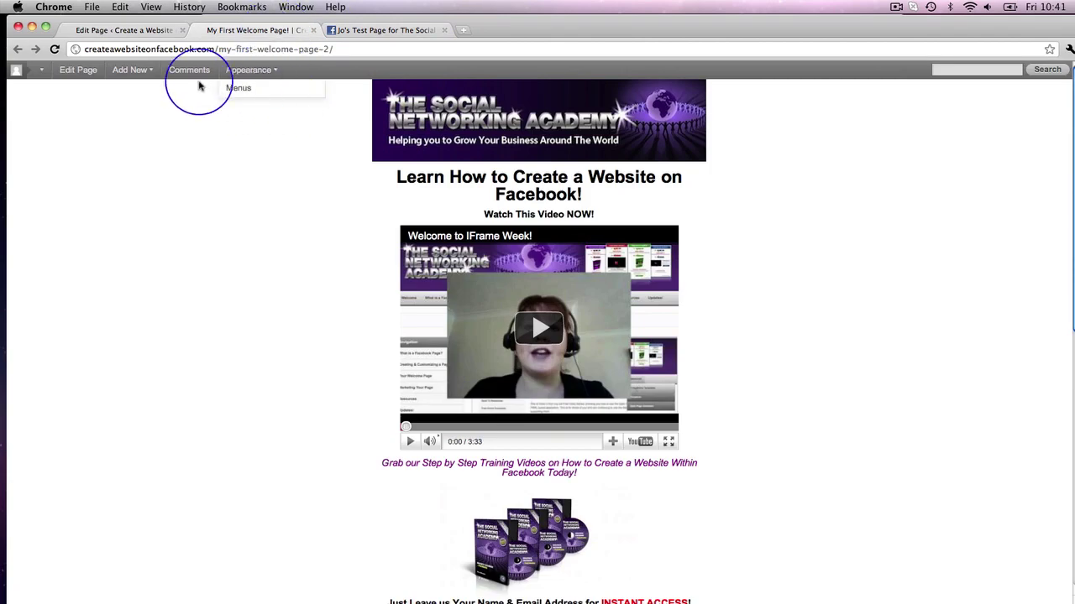
click(53, 50)
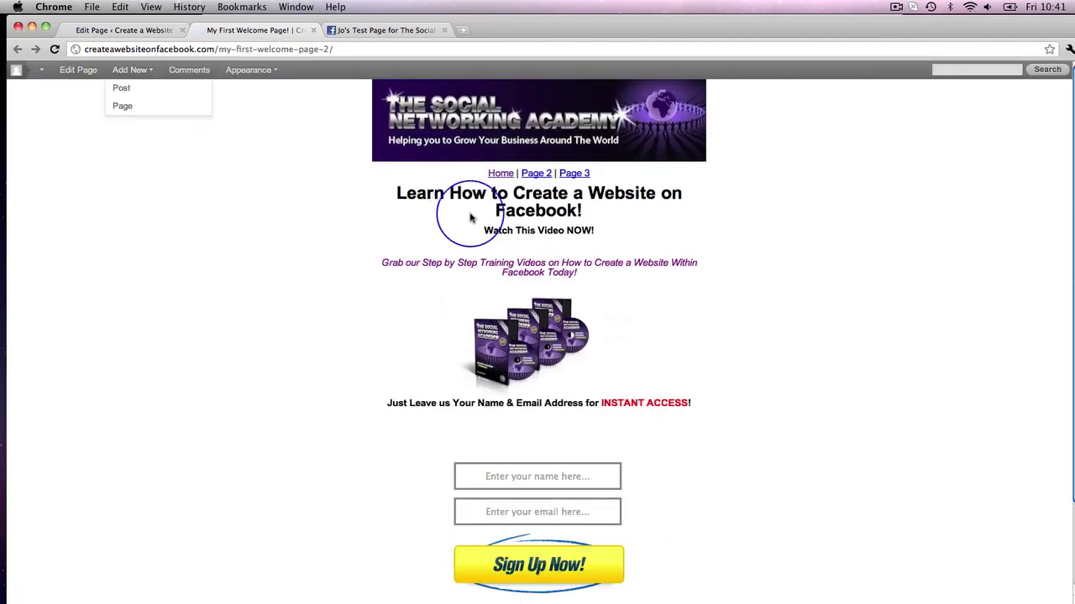
scroll(730, 244, down, 3)
scroll(731, 244, up, 3)
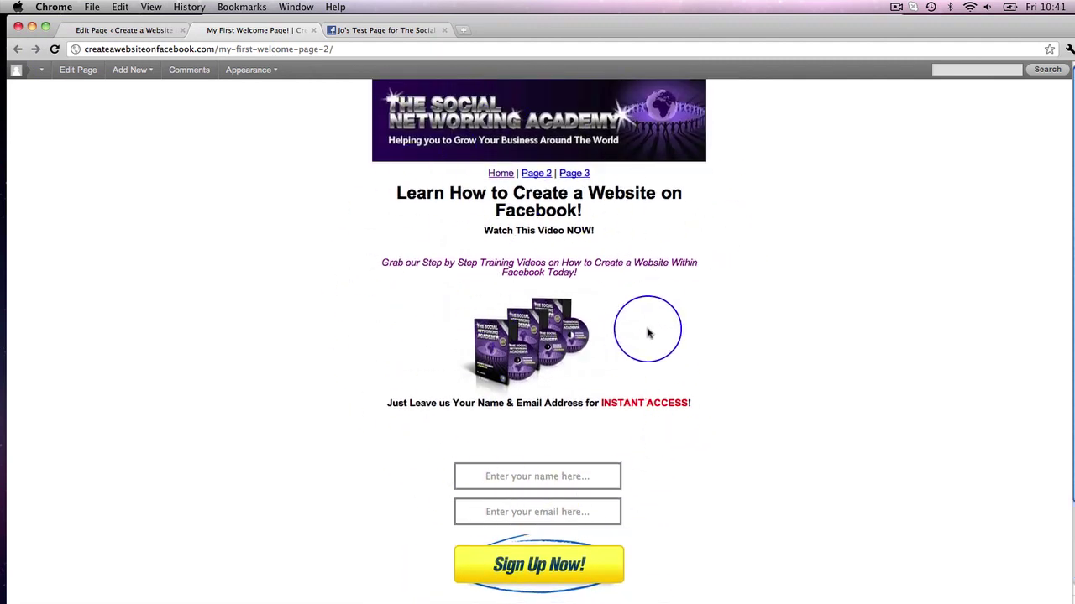
scroll(643, 412, down, 3)
scroll(645, 413, up, 2)
scroll(645, 413, up, 1)
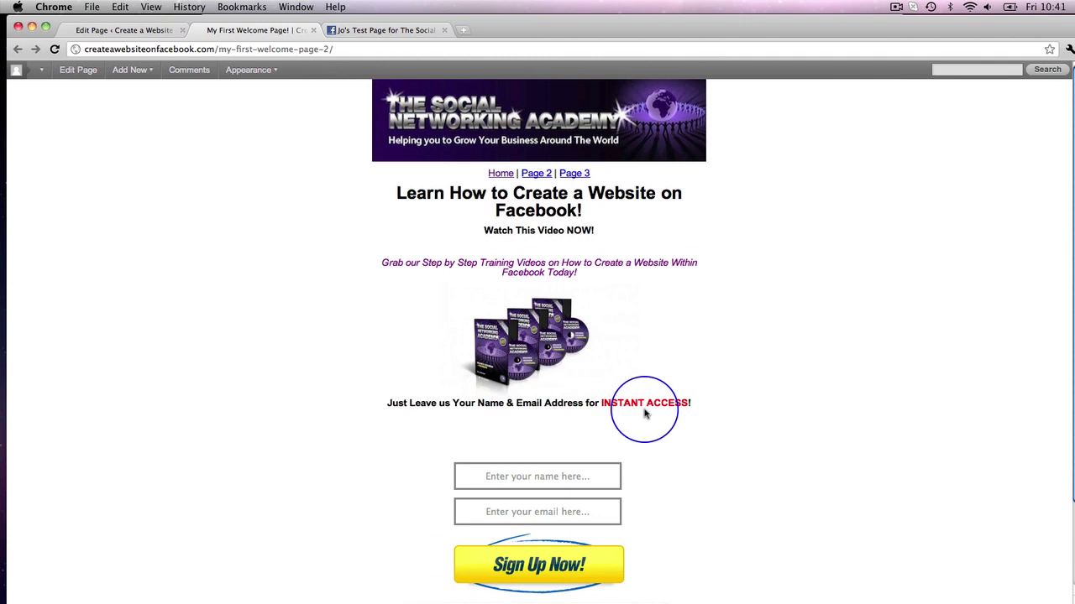
Test the Home, Page 2 and Page 3 links on the live page and return to editing the welcome page
click(498, 174)
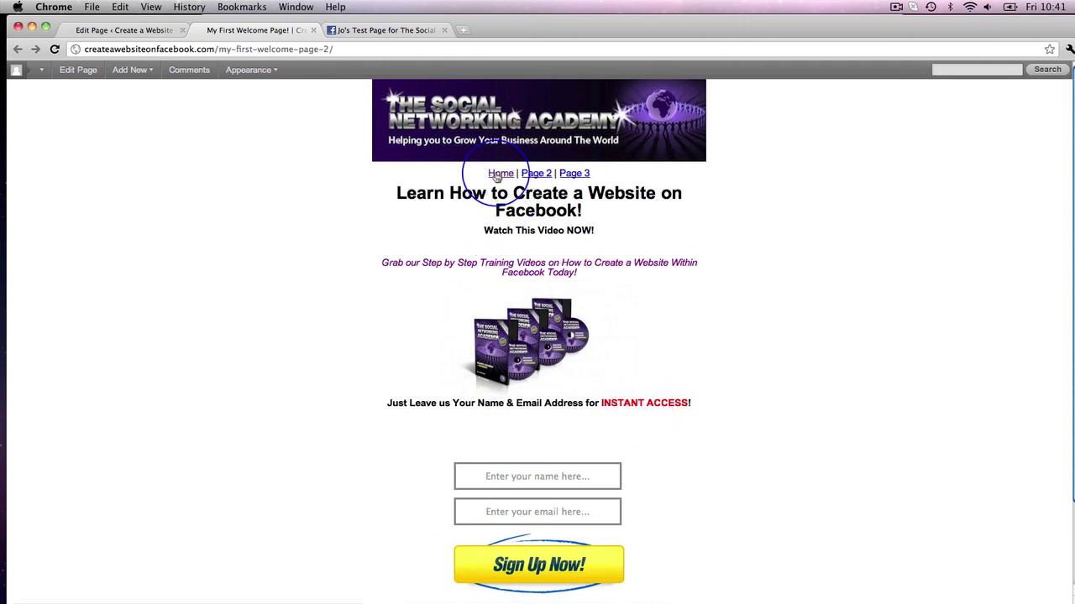
click(539, 176)
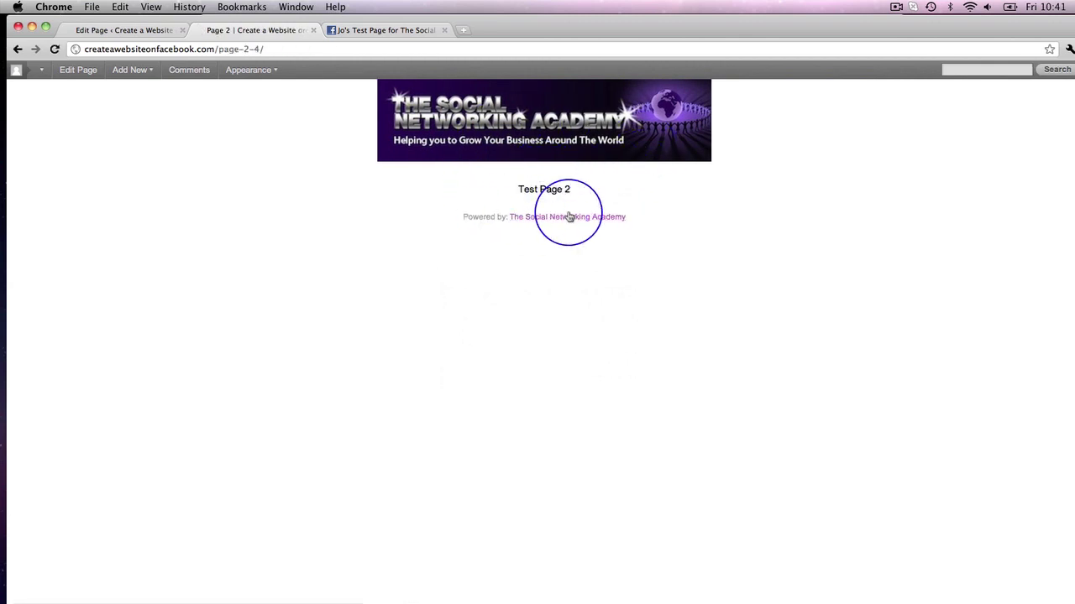
click(18, 48)
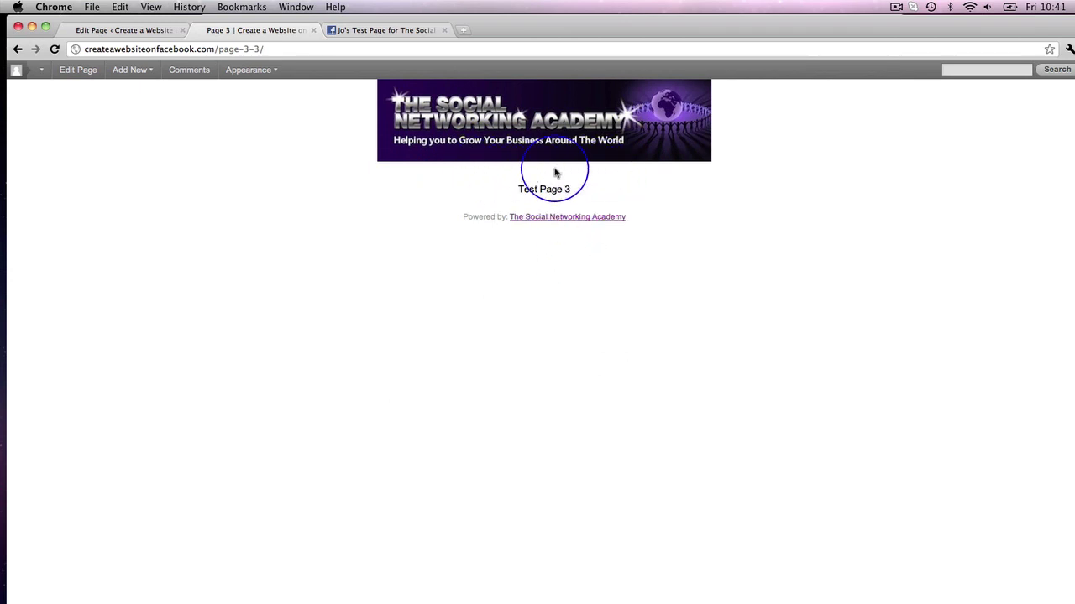
click(91, 32)
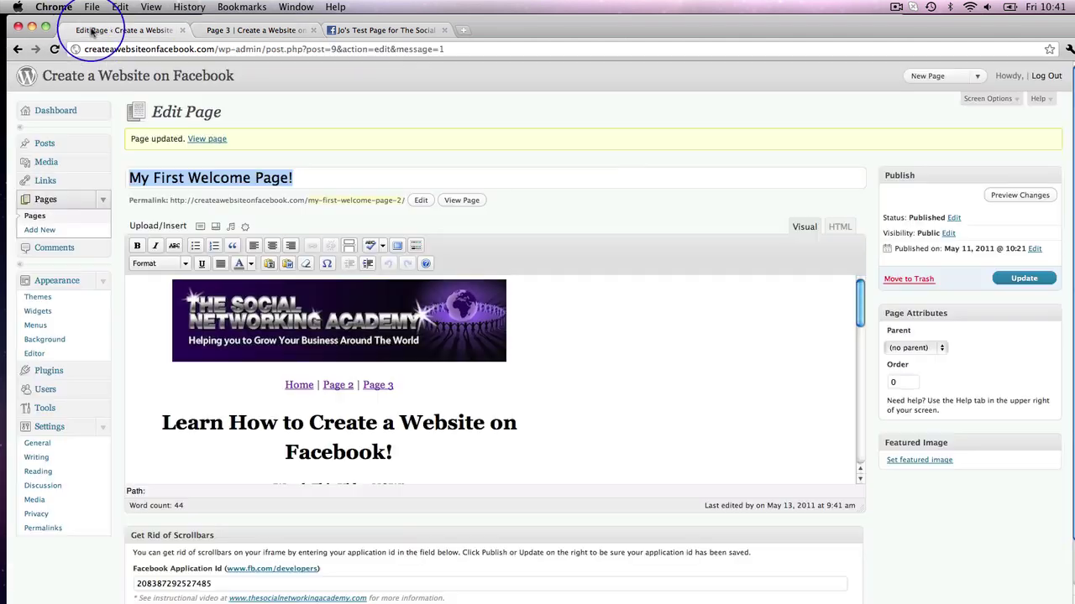
Copy the linked Home | Page 2 | Page 3 line from the welcome page into Page 2 under the header, centre it and update Page 2
drag(284, 386, 408, 385)
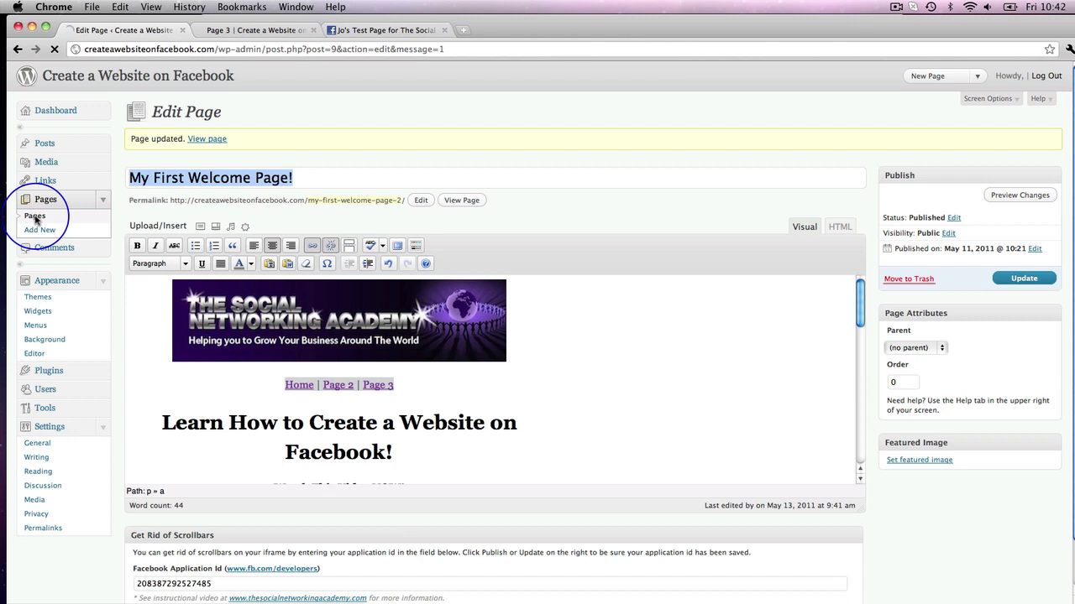
mouse_move(135, 241)
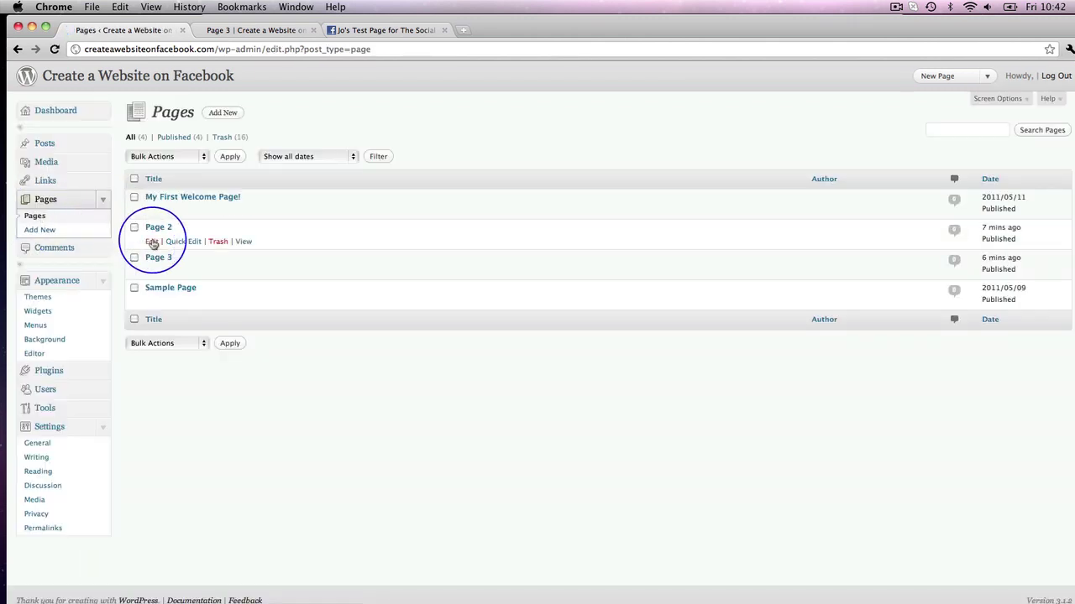
click(325, 348)
click(271, 211)
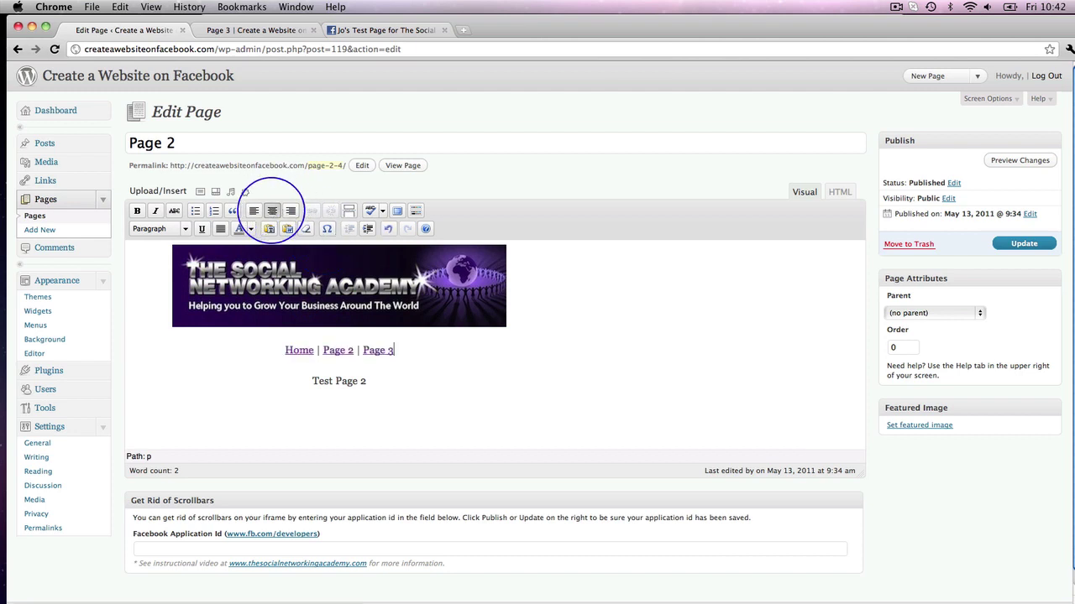
click(1038, 246)
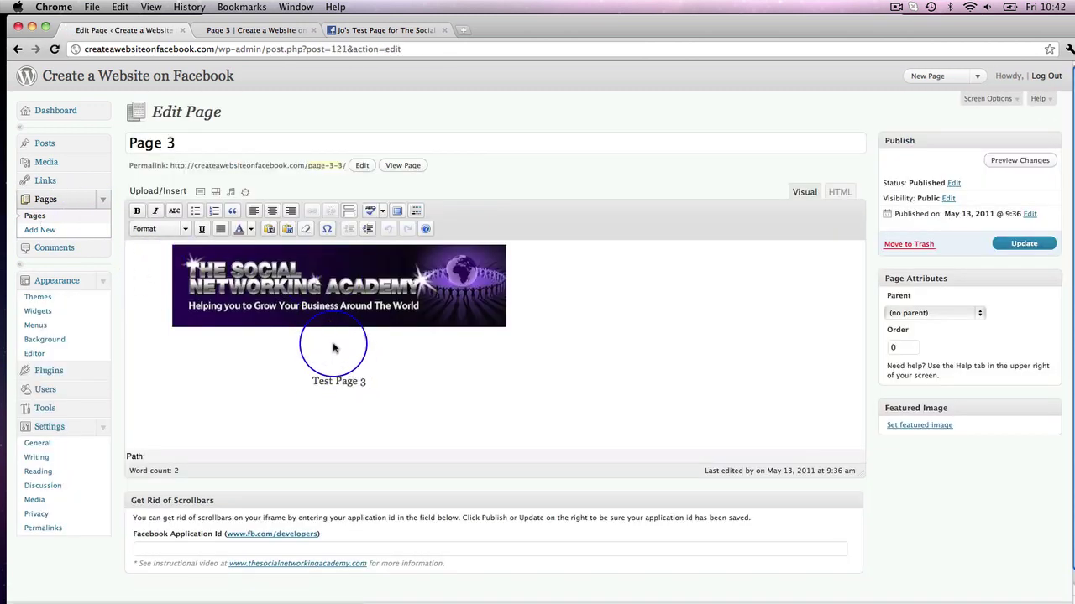
Add the centred Home | Page 2 | Page 3 line under Page 3's header image, update Page 3 and show its live version
click(272, 211)
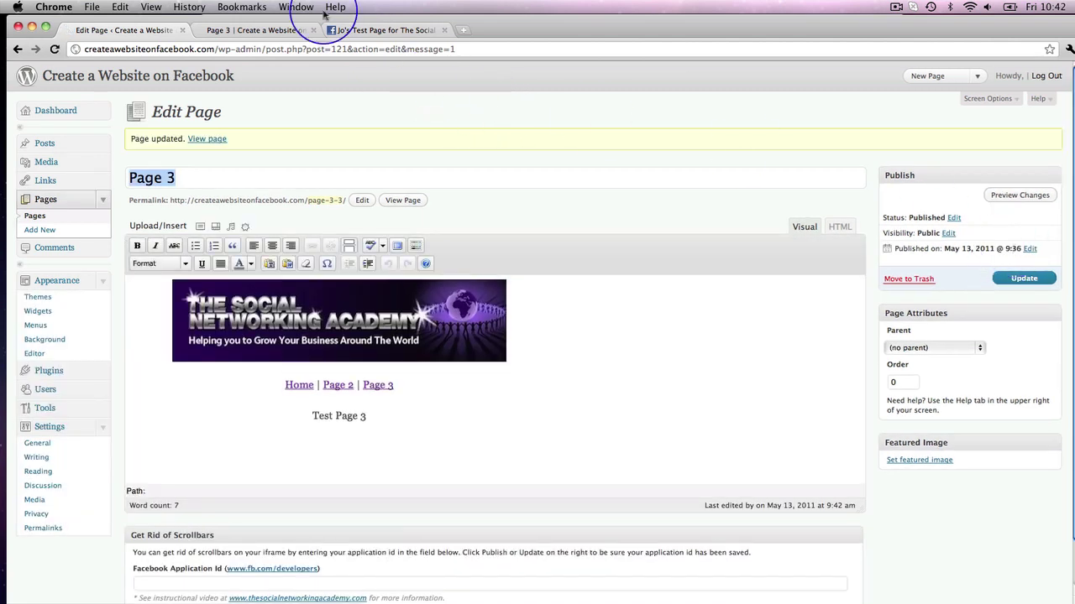
click(264, 32)
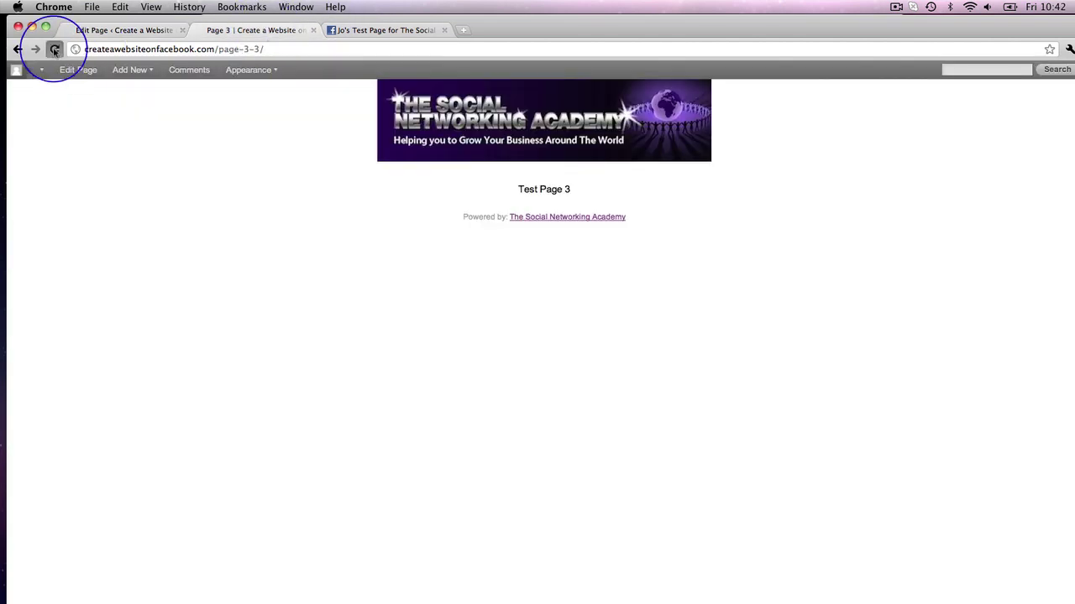
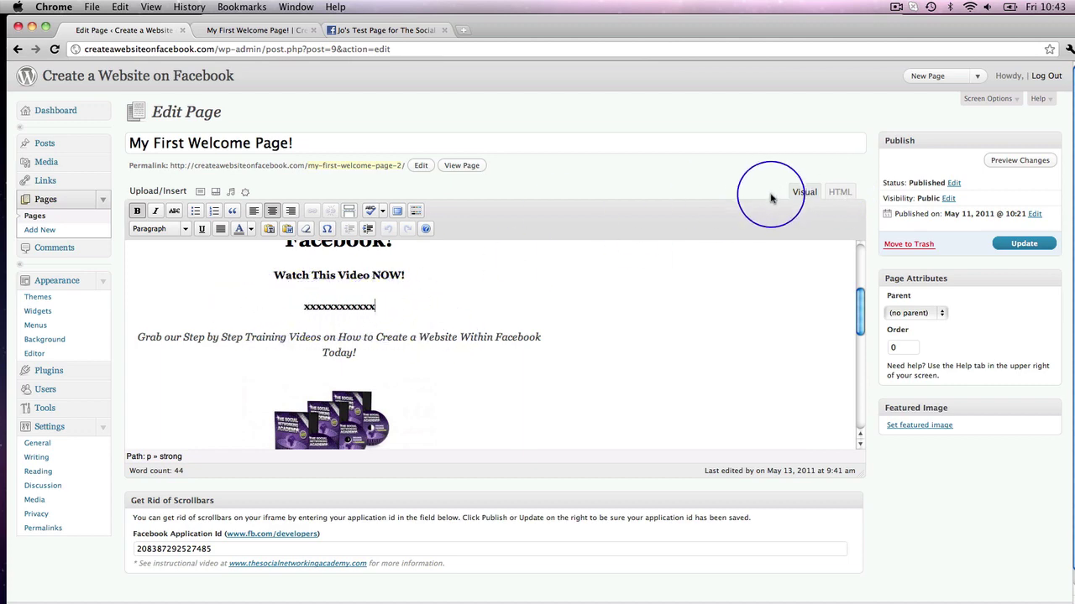
Show the welcome page's HTML source and copy the centred YouTube iframe embed code from the Text File for Test Page document
click(838, 192)
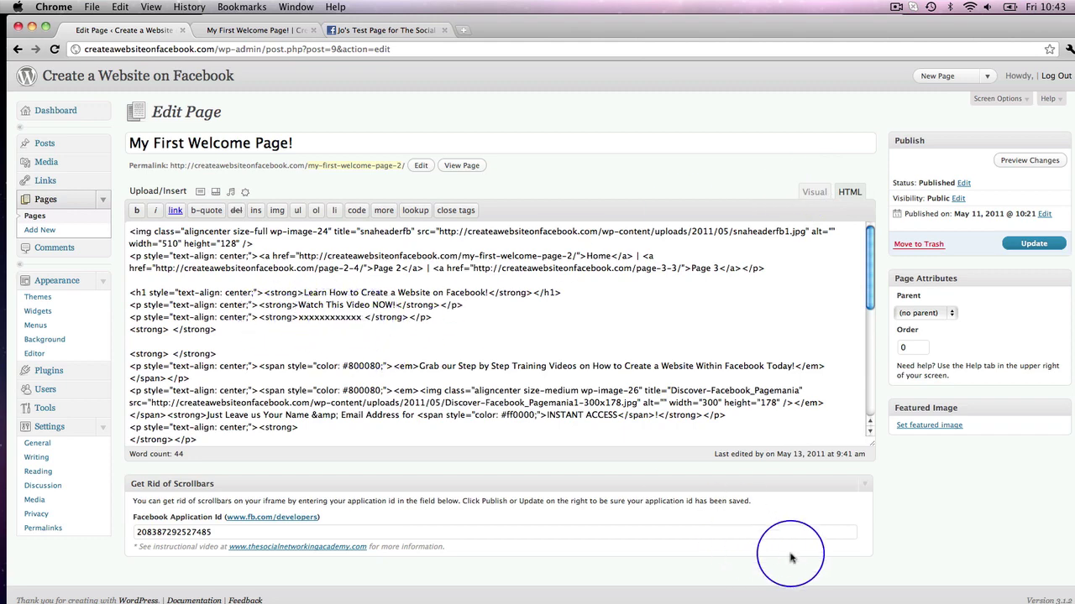
key(super+Tab)
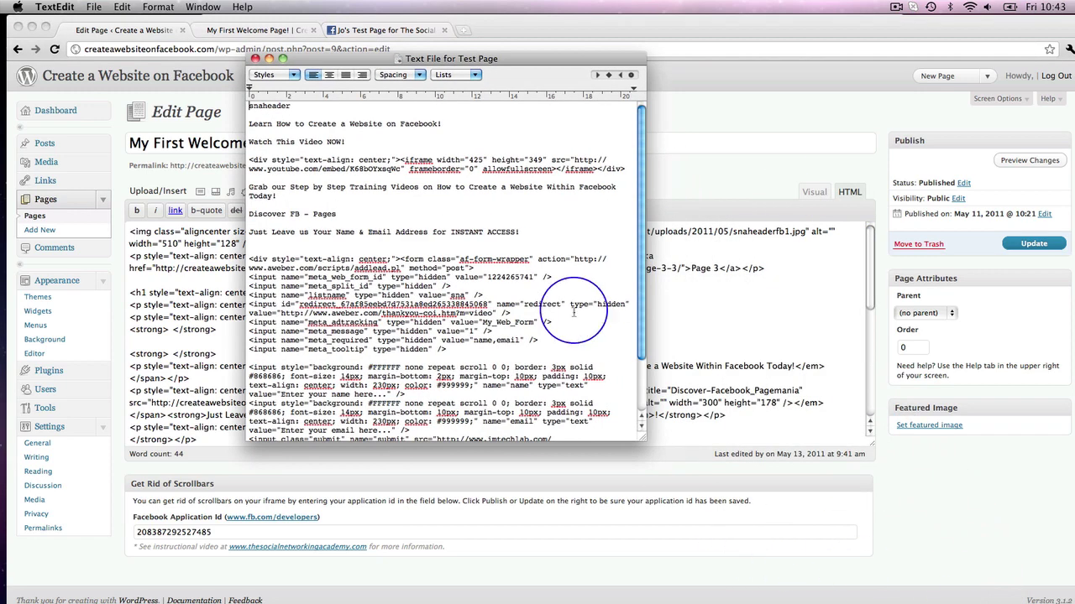
scroll(469, 174, down, 3)
scroll(468, 174, up, 3)
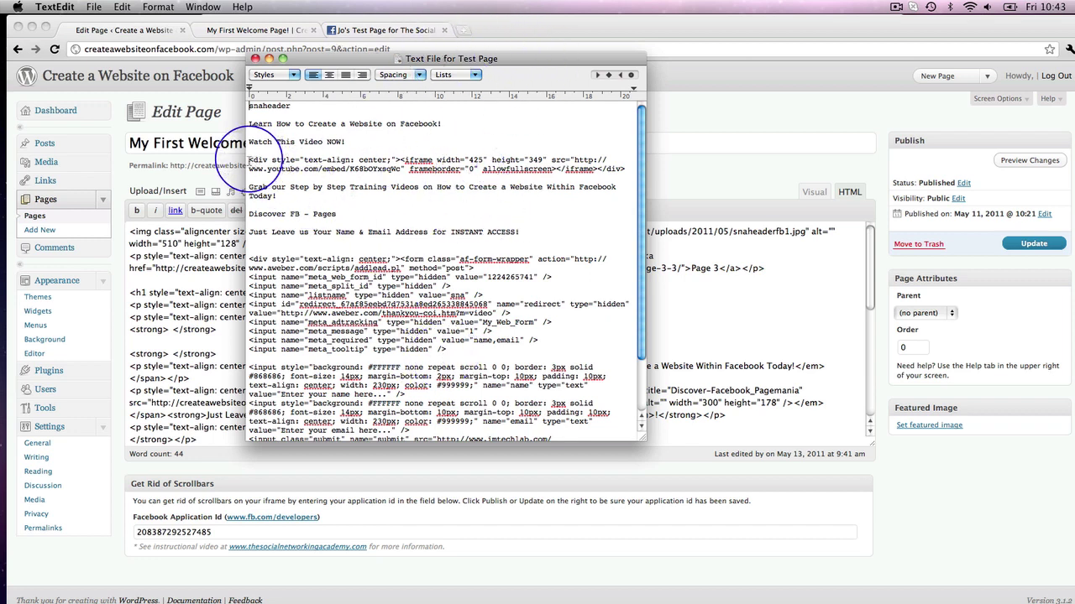
drag(264, 159, 623, 171)
key(cmd+c)
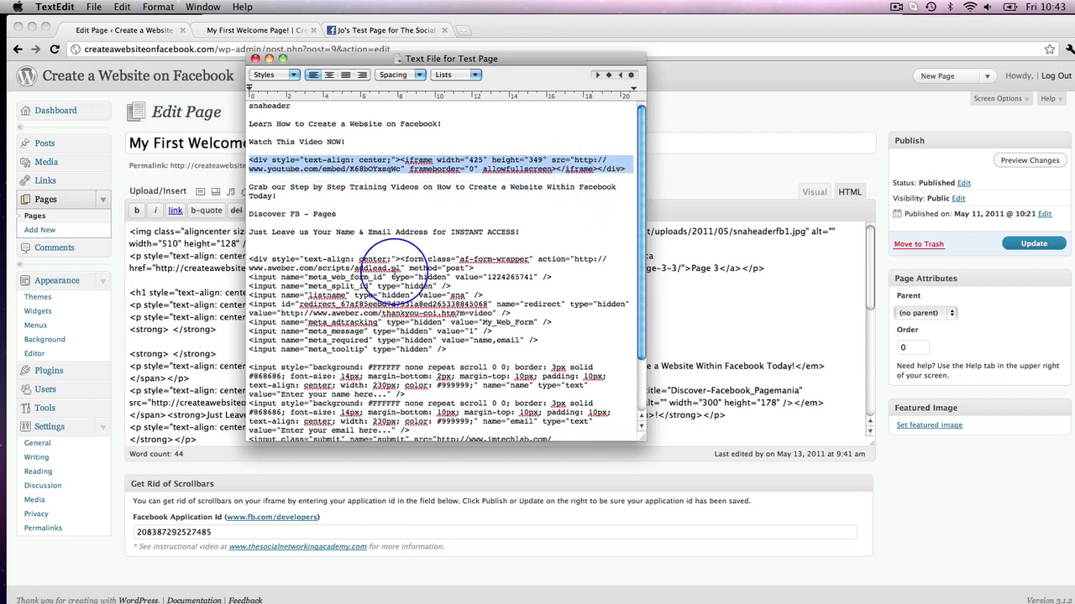
Replace the xxxxxxxxxxxx placeholder below "Watch This Video NOW!" with the copied YouTube embed code and update the welcome page
click(233, 309)
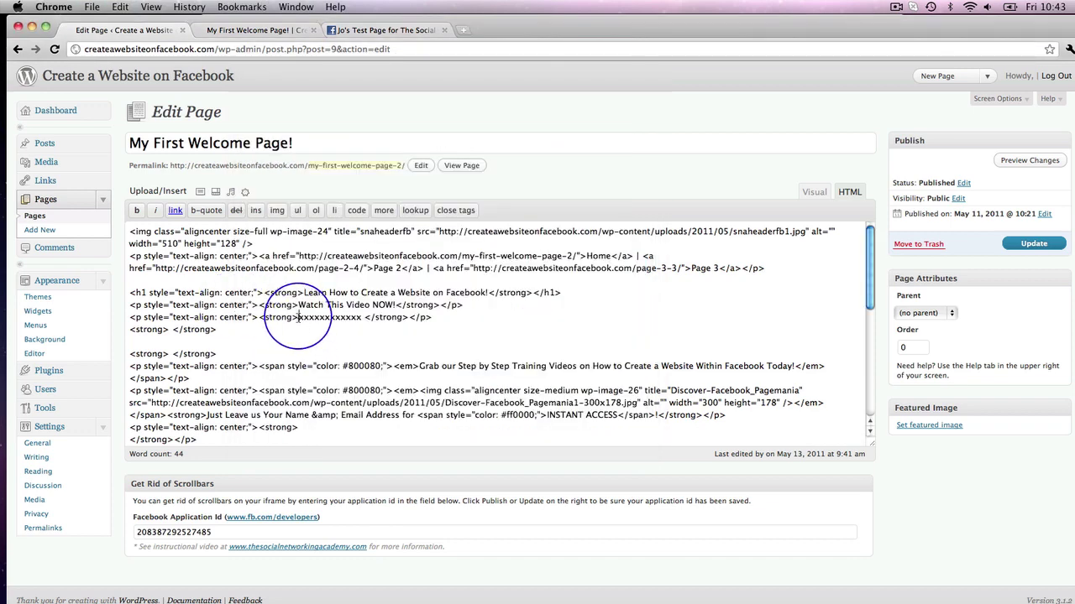
drag(299, 321, 363, 321)
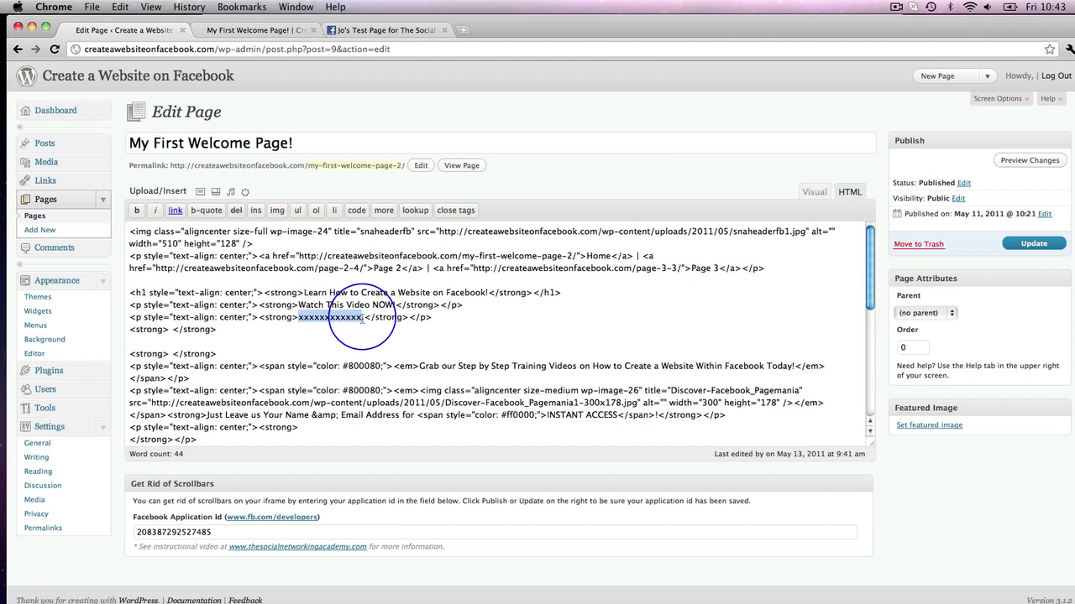
key(cmd+v)
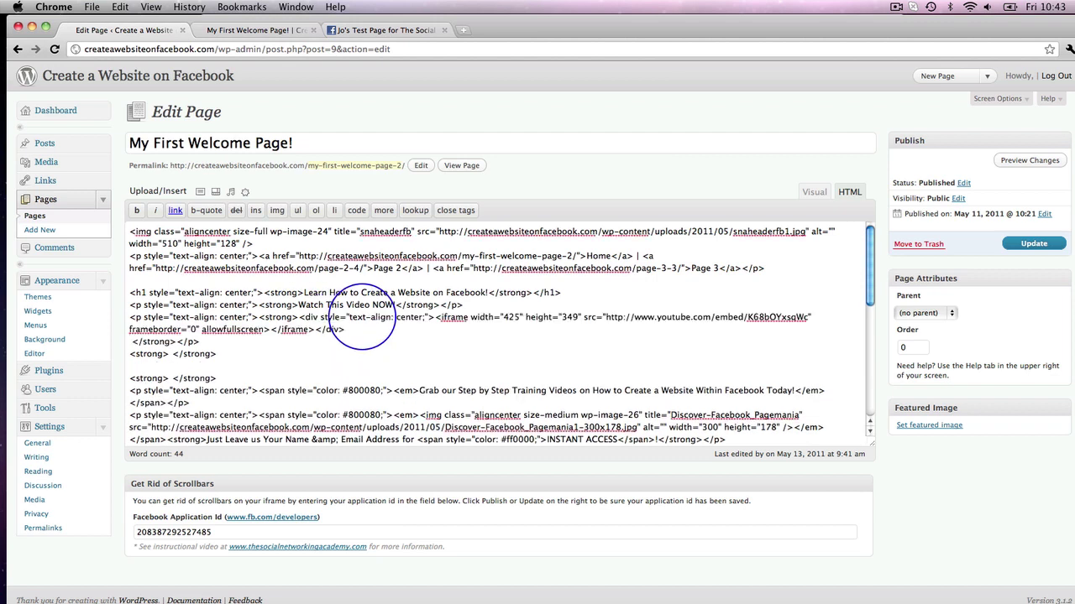
click(1030, 244)
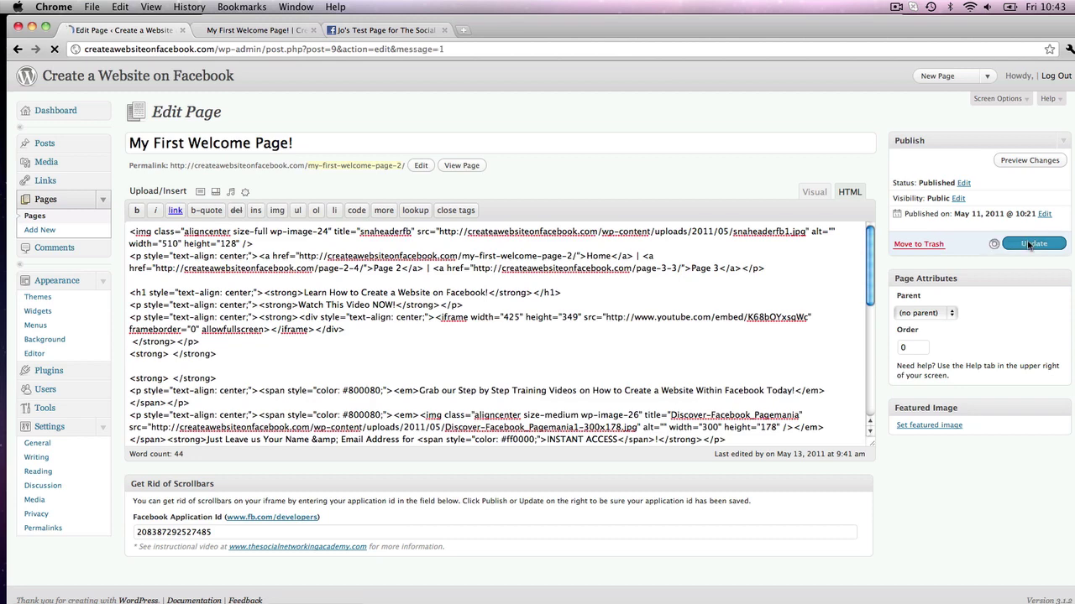
Reload the live welcome page, look over the embedded video and sign-up form, and test the Page 2 and Page 3 links
click(268, 31)
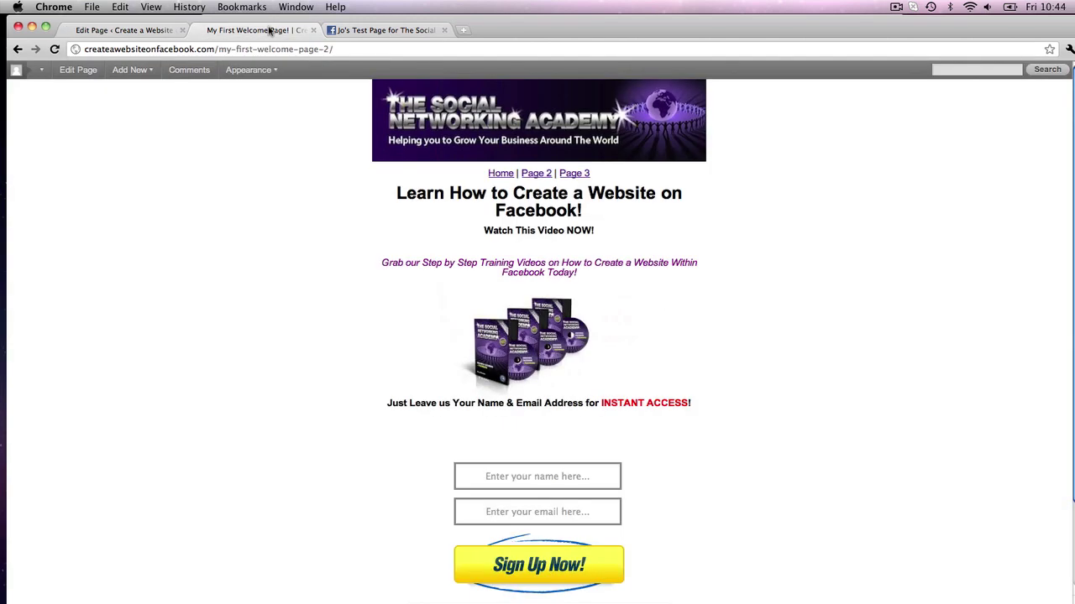
click(55, 49)
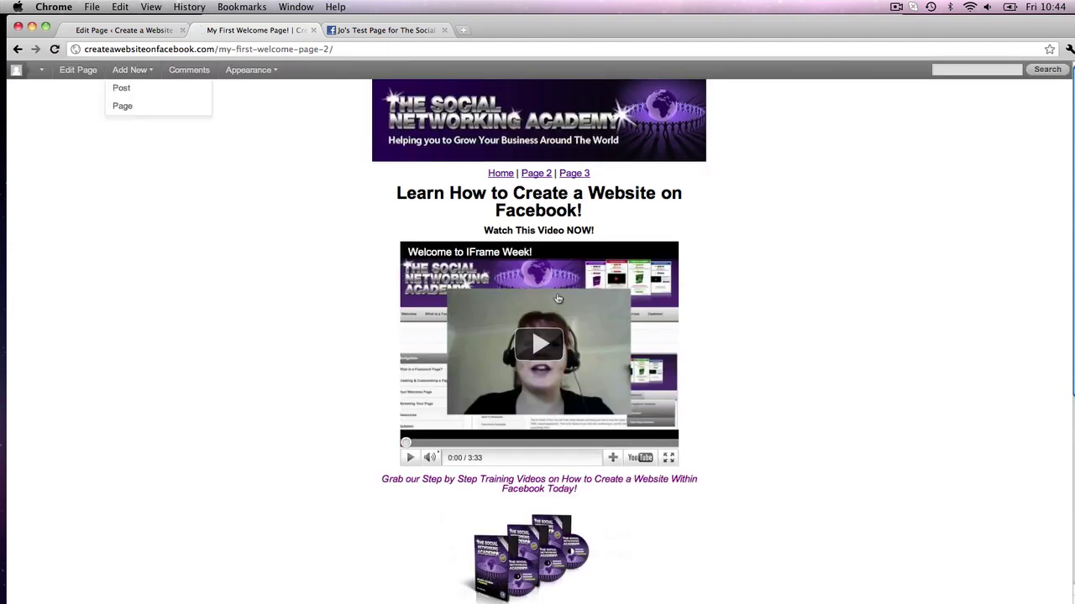
scroll(743, 281, down, 5)
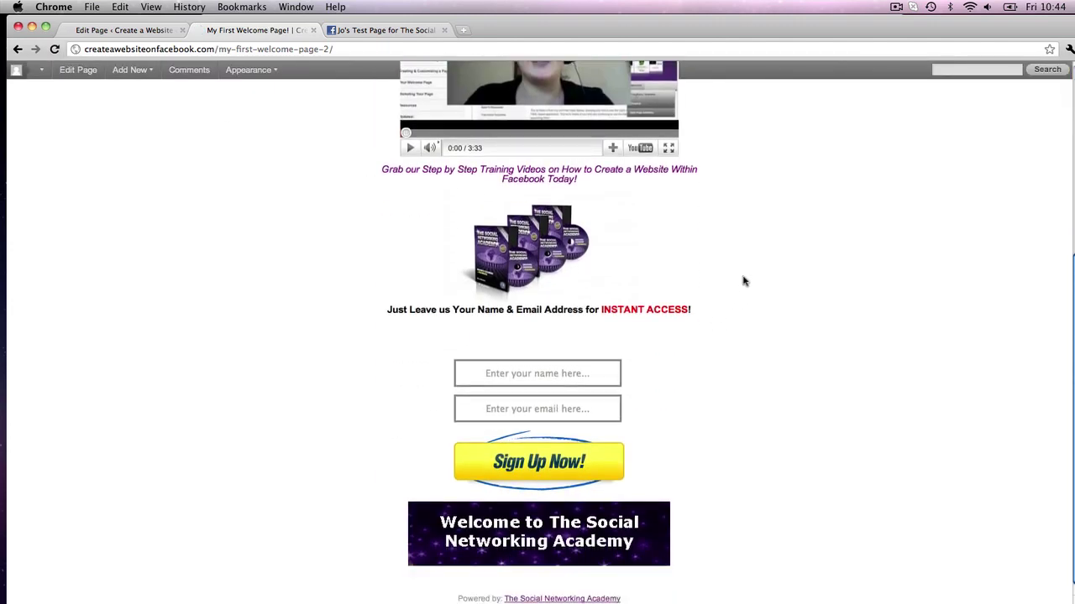
scroll(743, 281, up, 5)
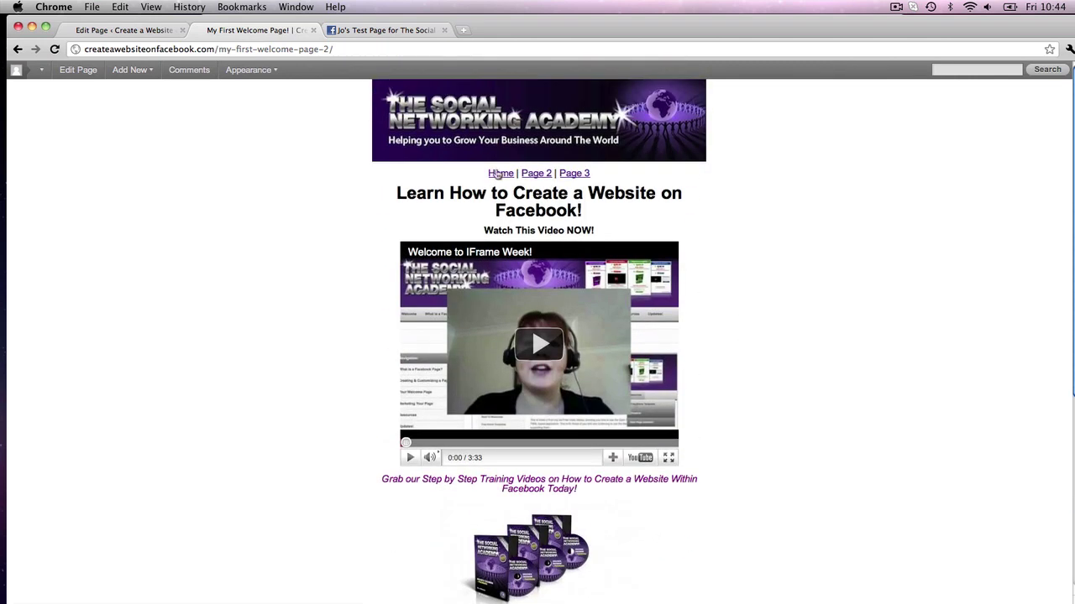
click(538, 177)
click(577, 176)
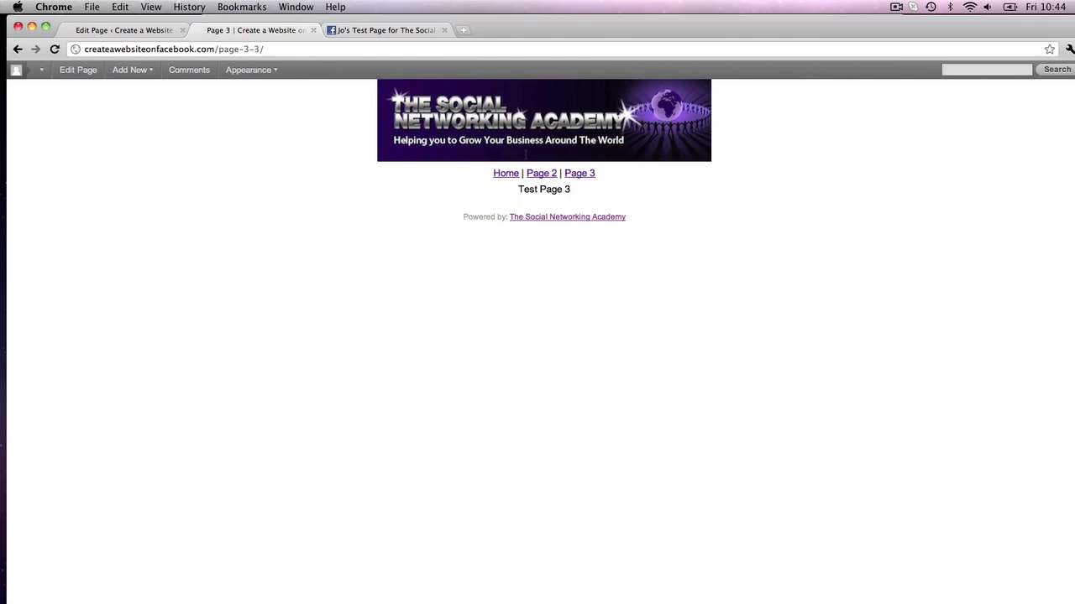
Reload the Welcome tab of the Facebook test page and test its Page 2, Page 3 and Home links
click(382, 31)
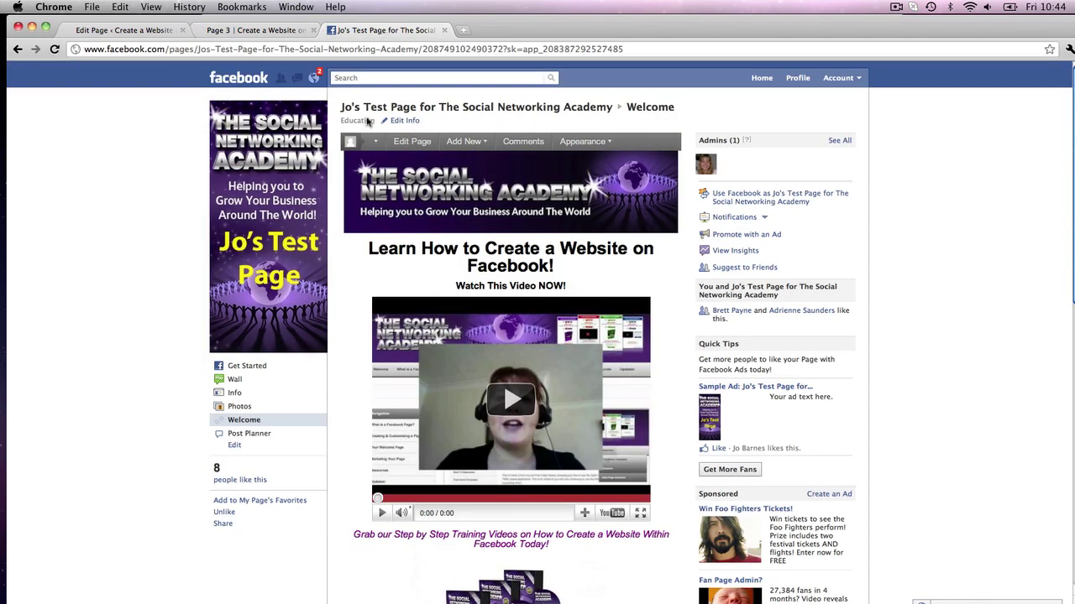
scroll(528, 317, down, 10)
scroll(529, 317, up, 10)
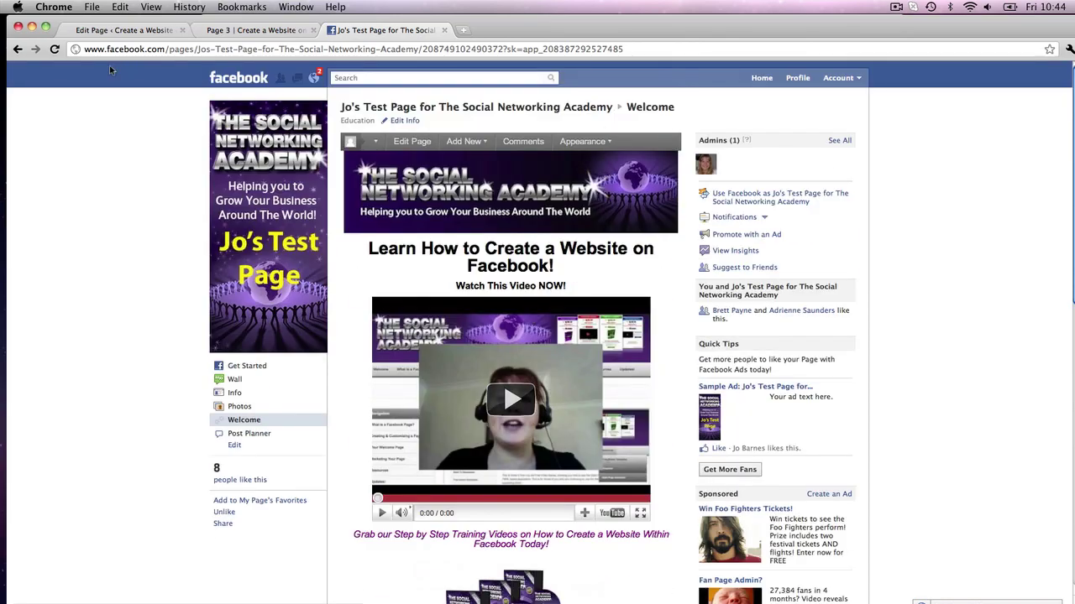
click(54, 51)
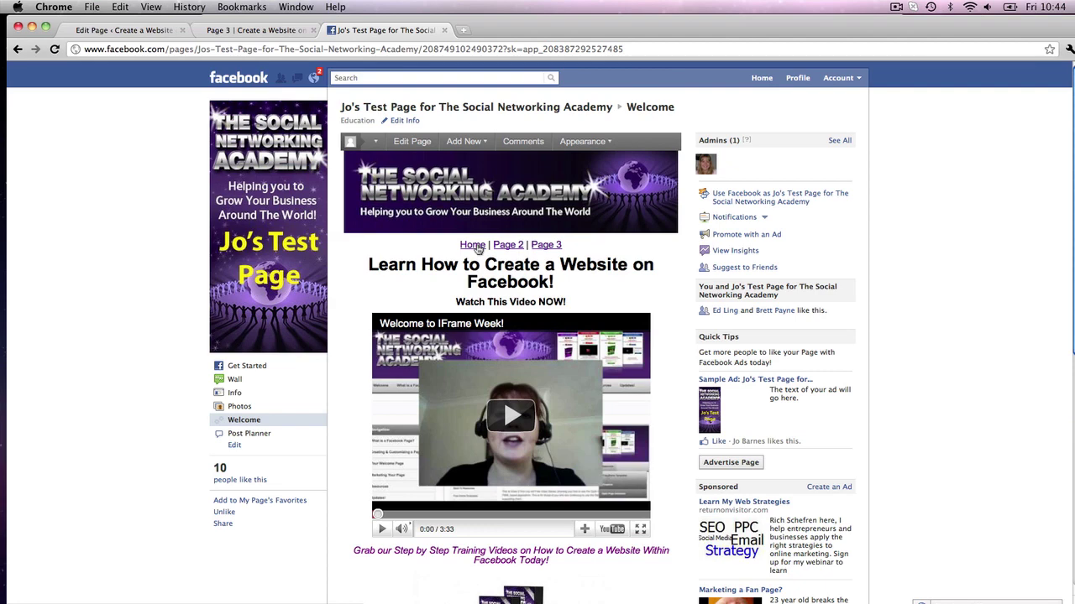
click(507, 245)
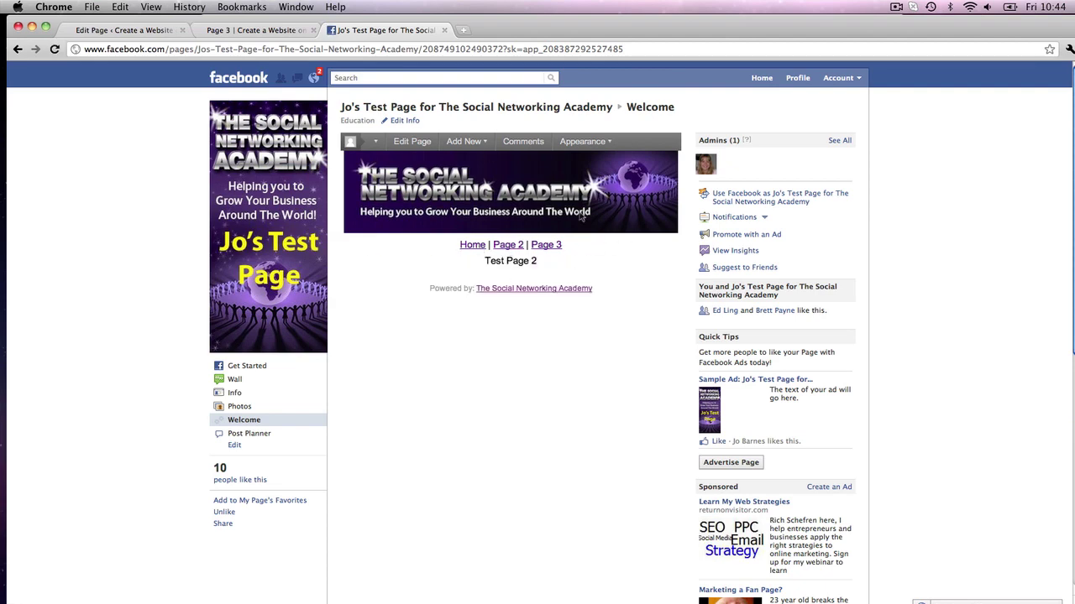
click(544, 246)
click(473, 245)
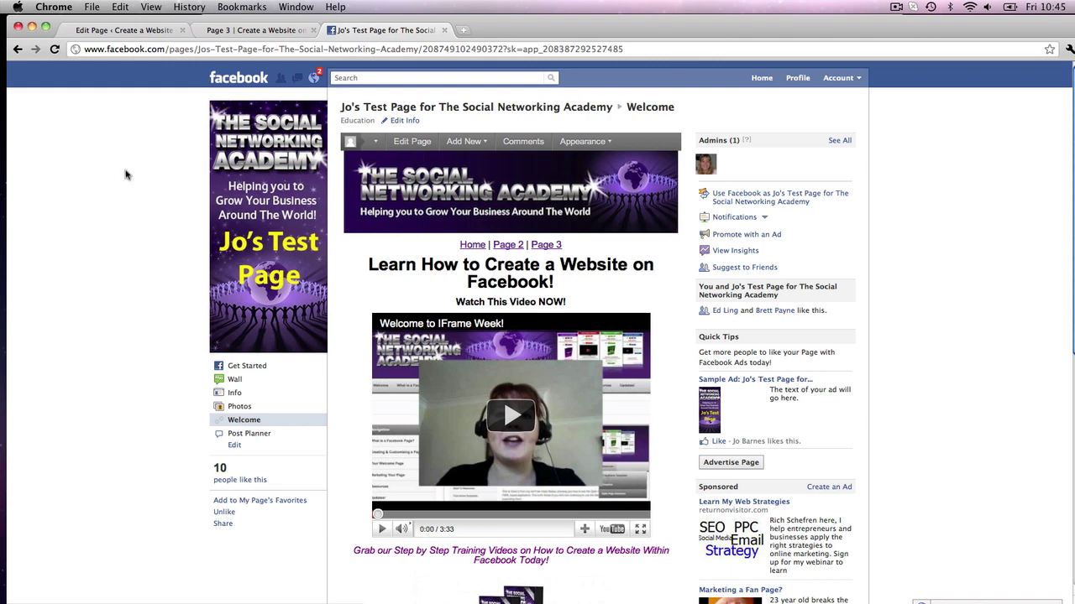
Check the welcome page in the WordPress editor, then return to Facebook and examine the Welcome tab from video to sign-up form
click(117, 31)
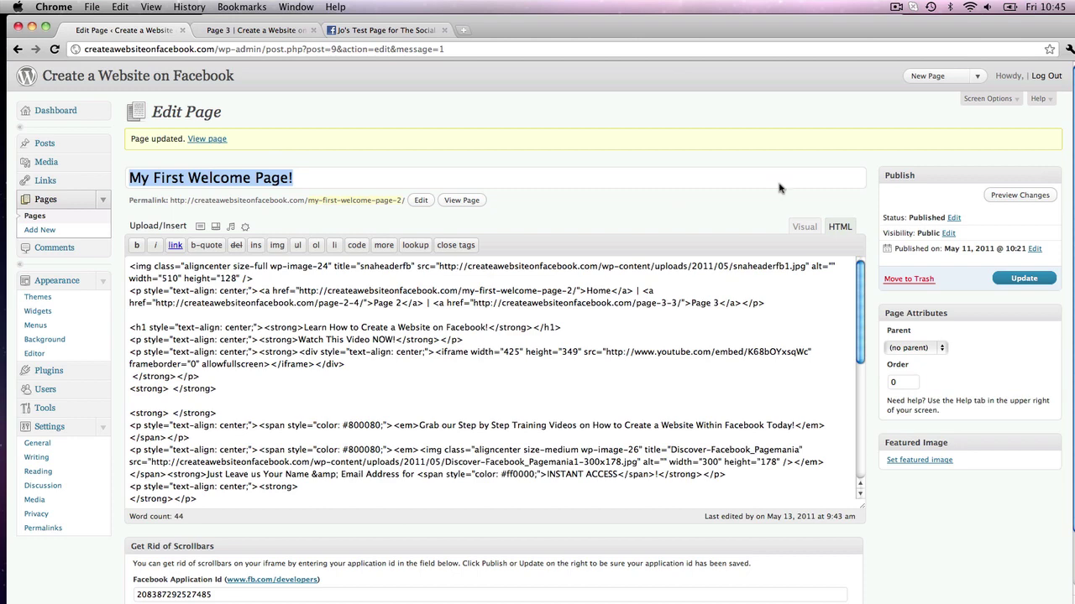
click(387, 30)
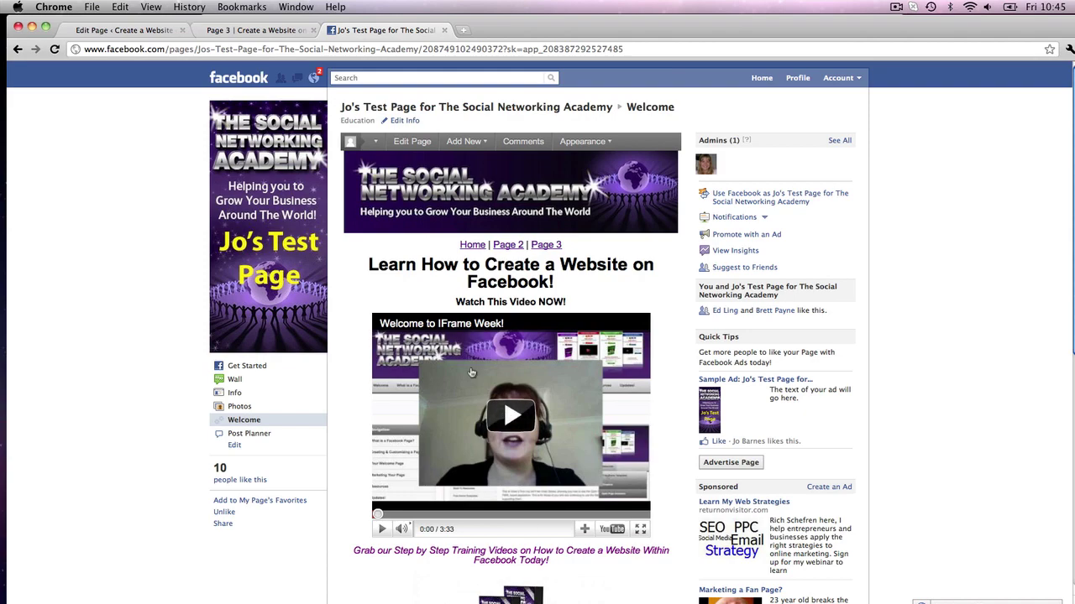
scroll(471, 372, down, 10)
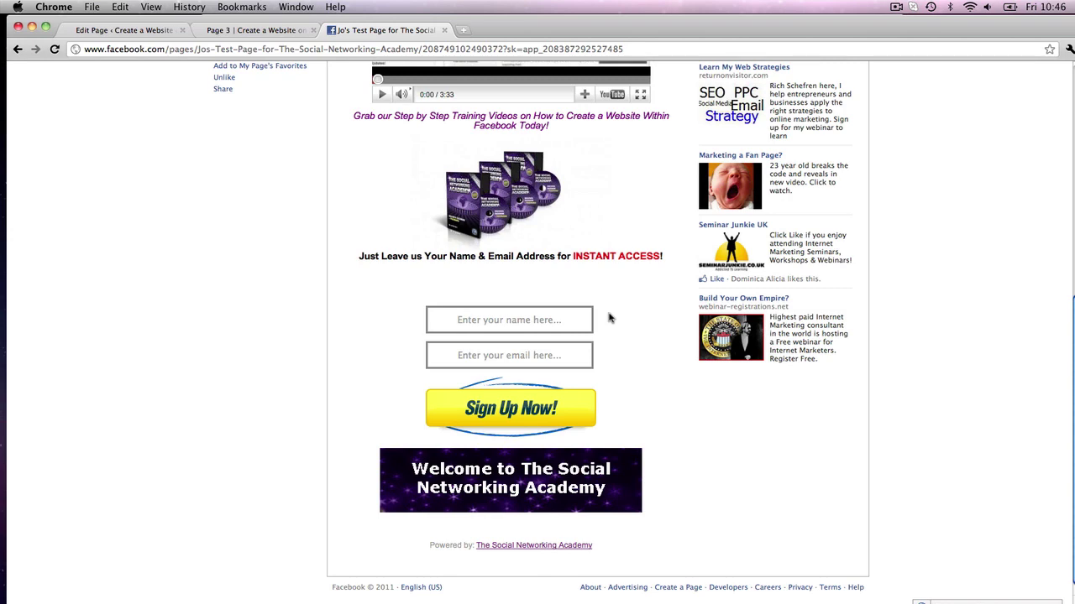
scroll(609, 317, up, 5)
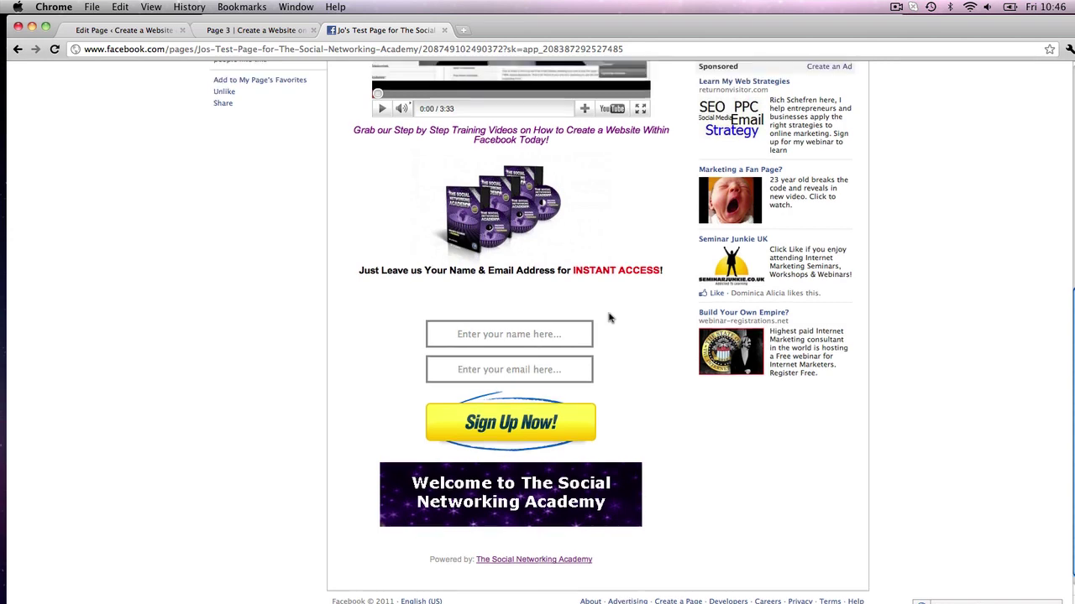
scroll(615, 327, down, 3)
scroll(613, 328, down, 2)
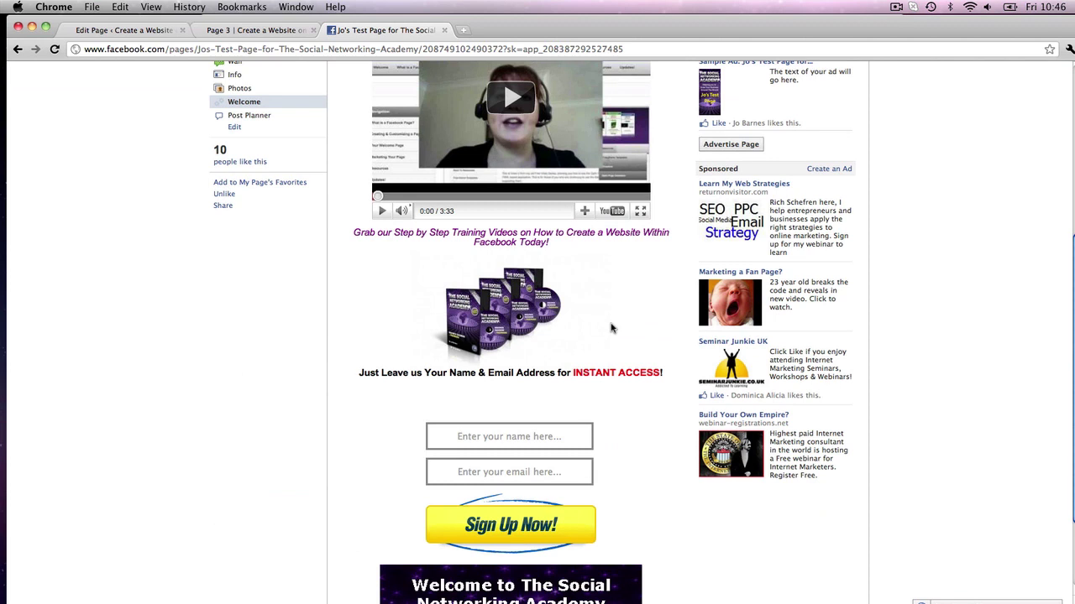
scroll(612, 328, up, 5)
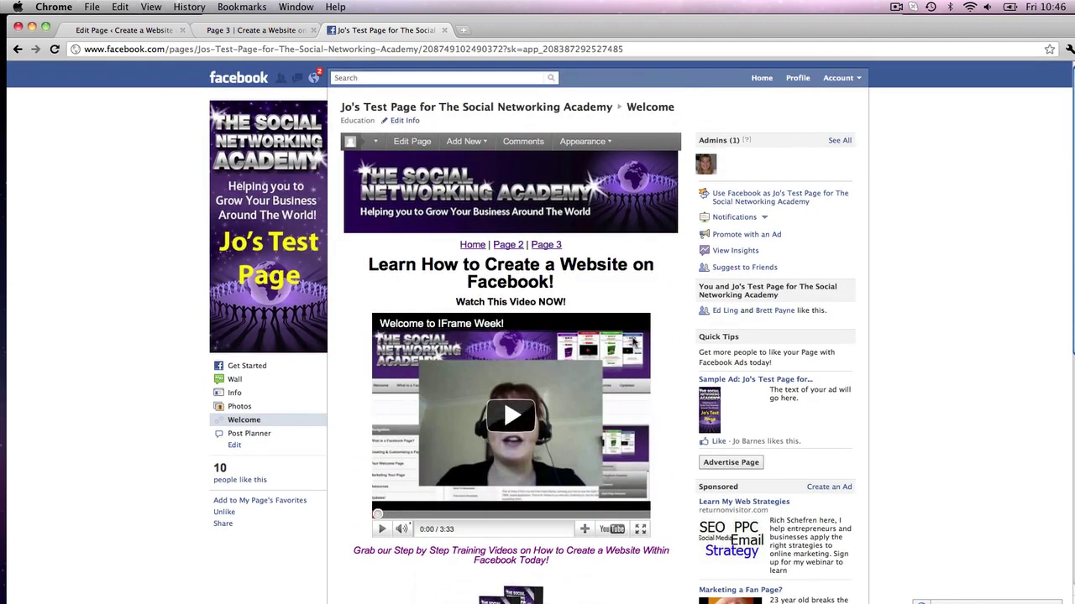